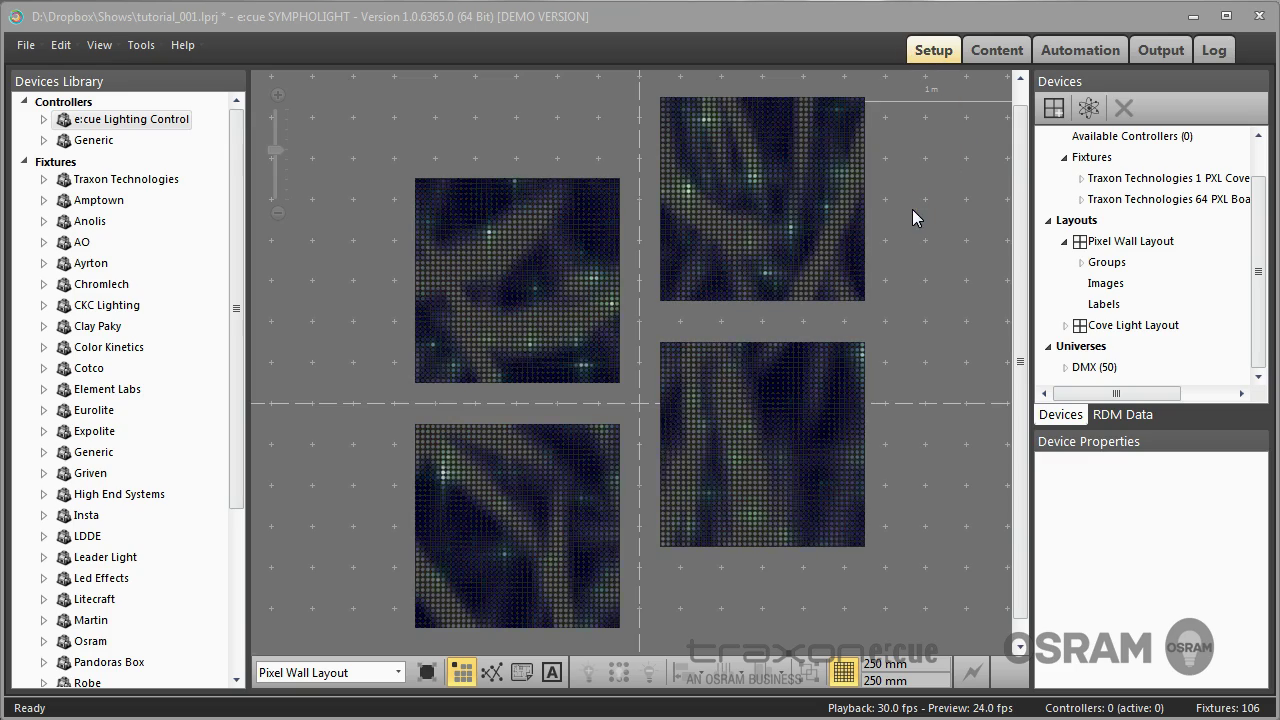
Create a new empty project in place of the open tutorial show.
left_click(27, 45)
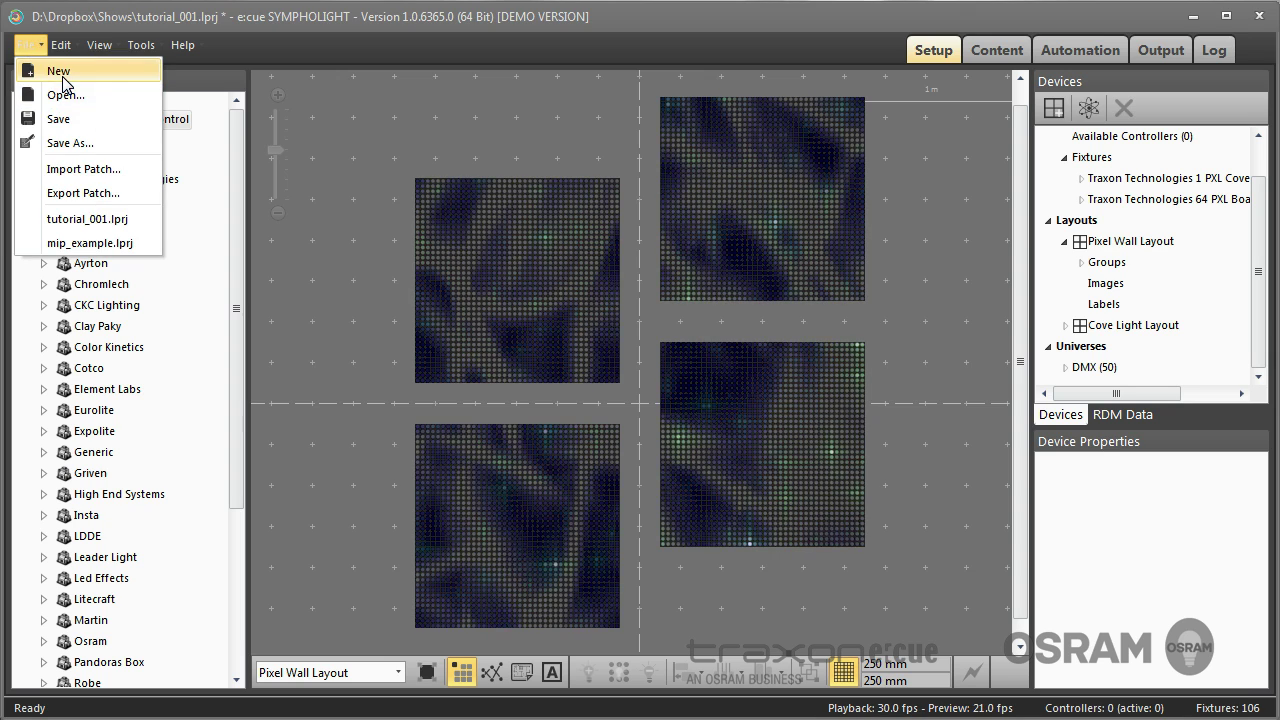
left_click(50, 72)
left_click(745, 497)
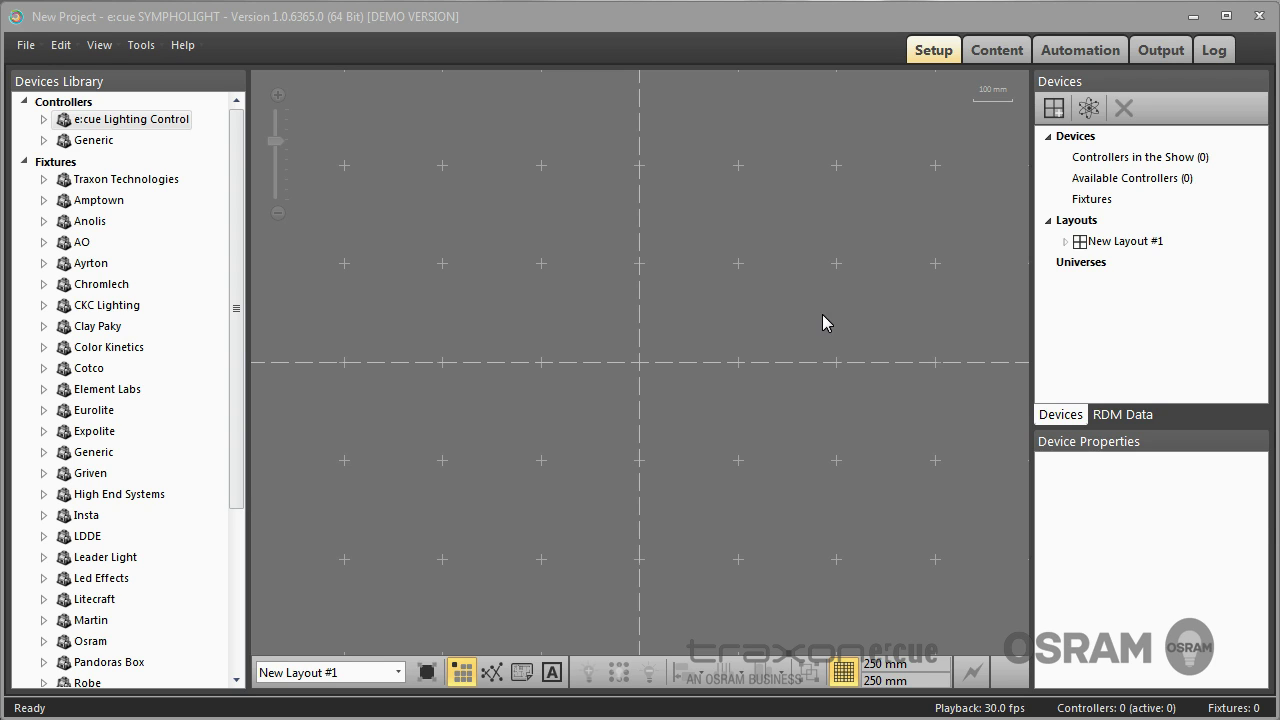
left_click(438, 310)
left_click(430, 291)
Add five Butler PRO controllers from the e:cue Lighting Control library to the show.
left_click(43, 120)
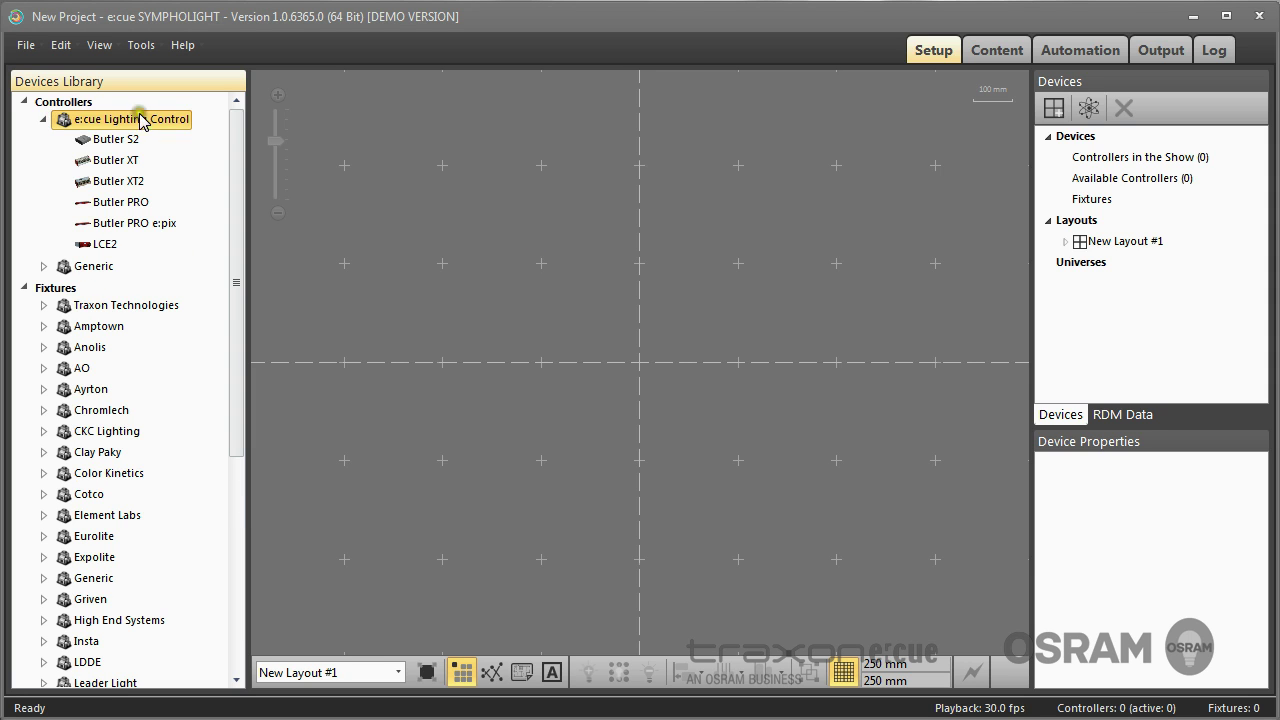
left_click(126, 203)
left_click_drag(127, 205, 452, 233)
left_click_drag(113, 203, 475, 253)
left_click_drag(119, 203, 531, 286)
left_click_drag(118, 204, 414, 266)
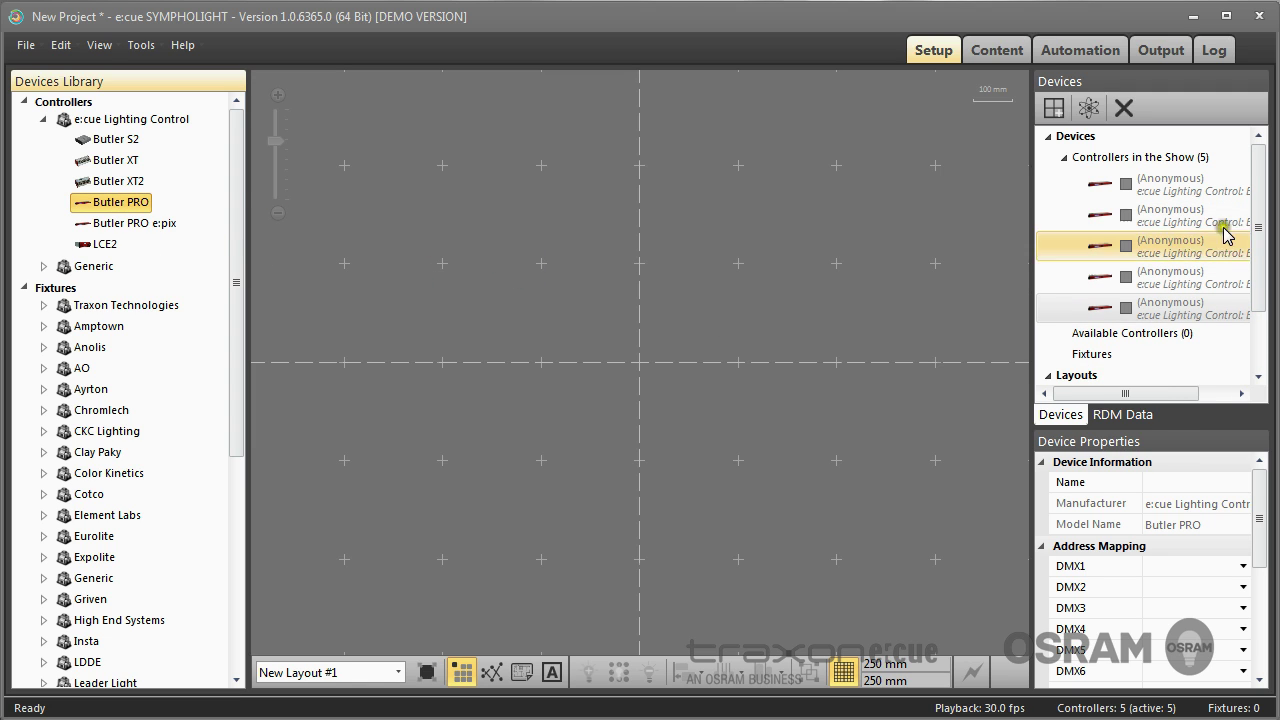
Map DMX1 to DMX4 of the first controller in the show to universes U1, U2, U3 and U4.
left_click_drag(1258, 205, 1265, 167)
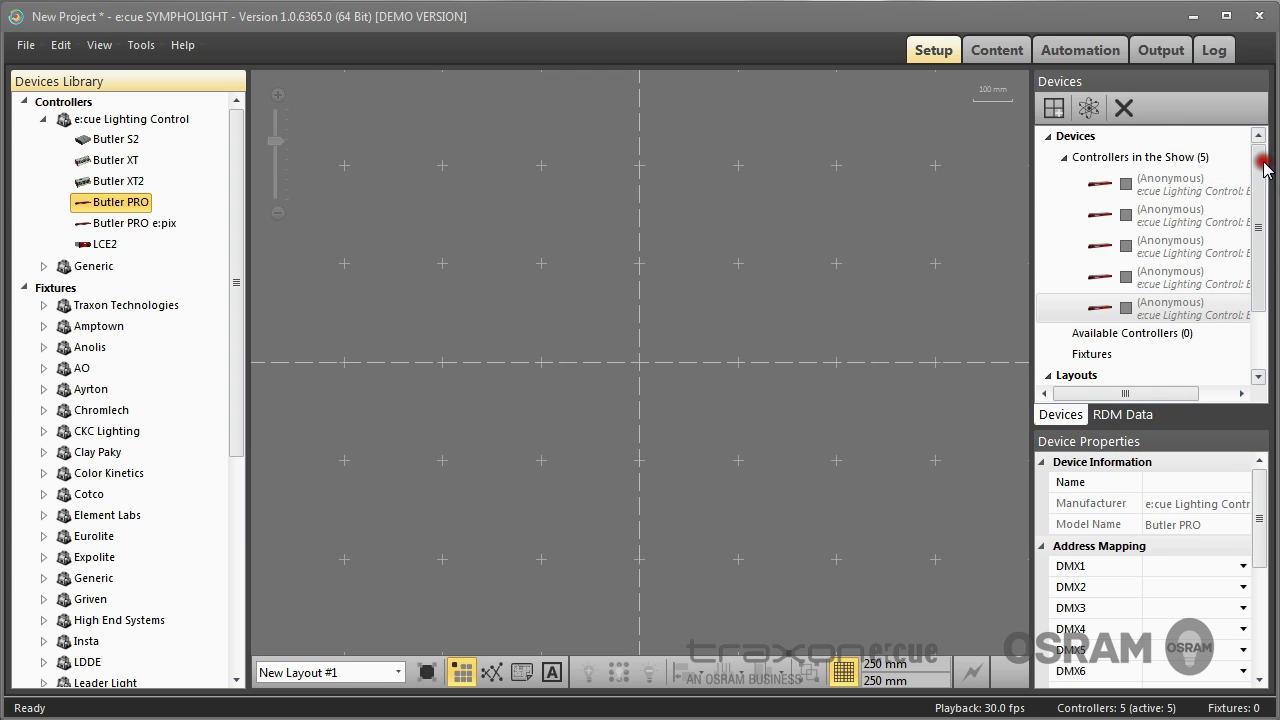
left_click(1160, 190)
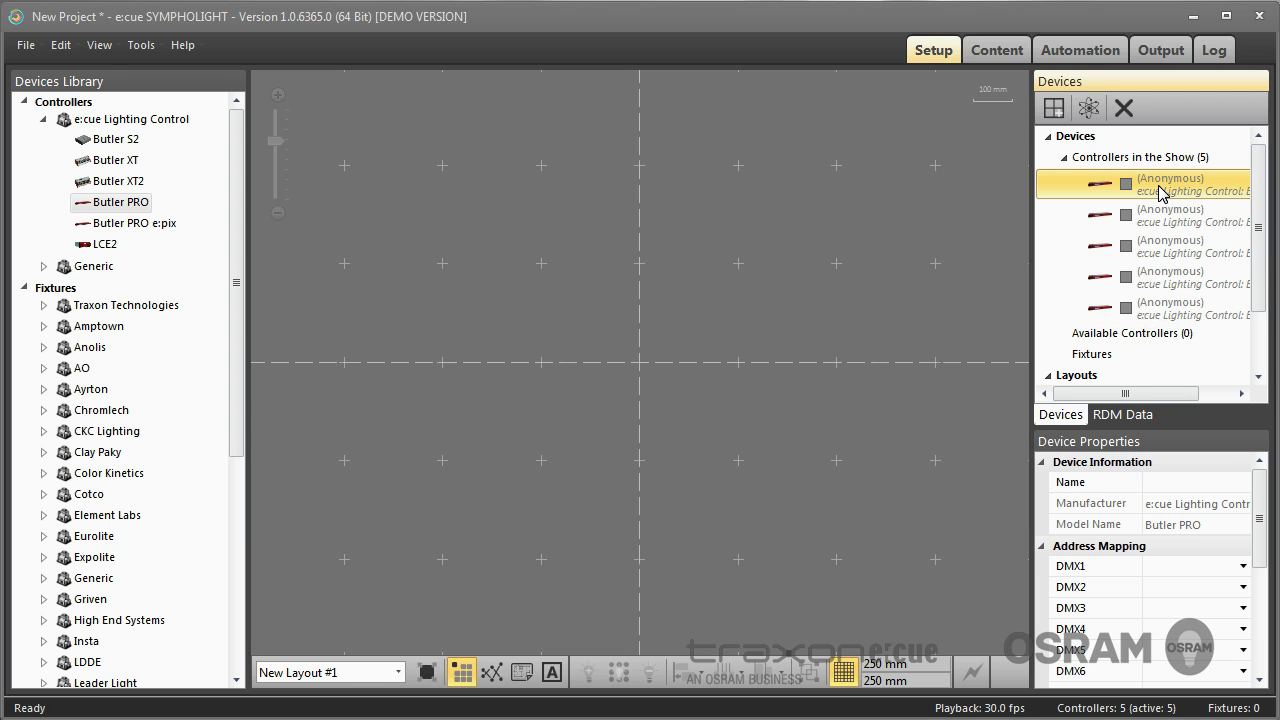
left_click(1242, 566)
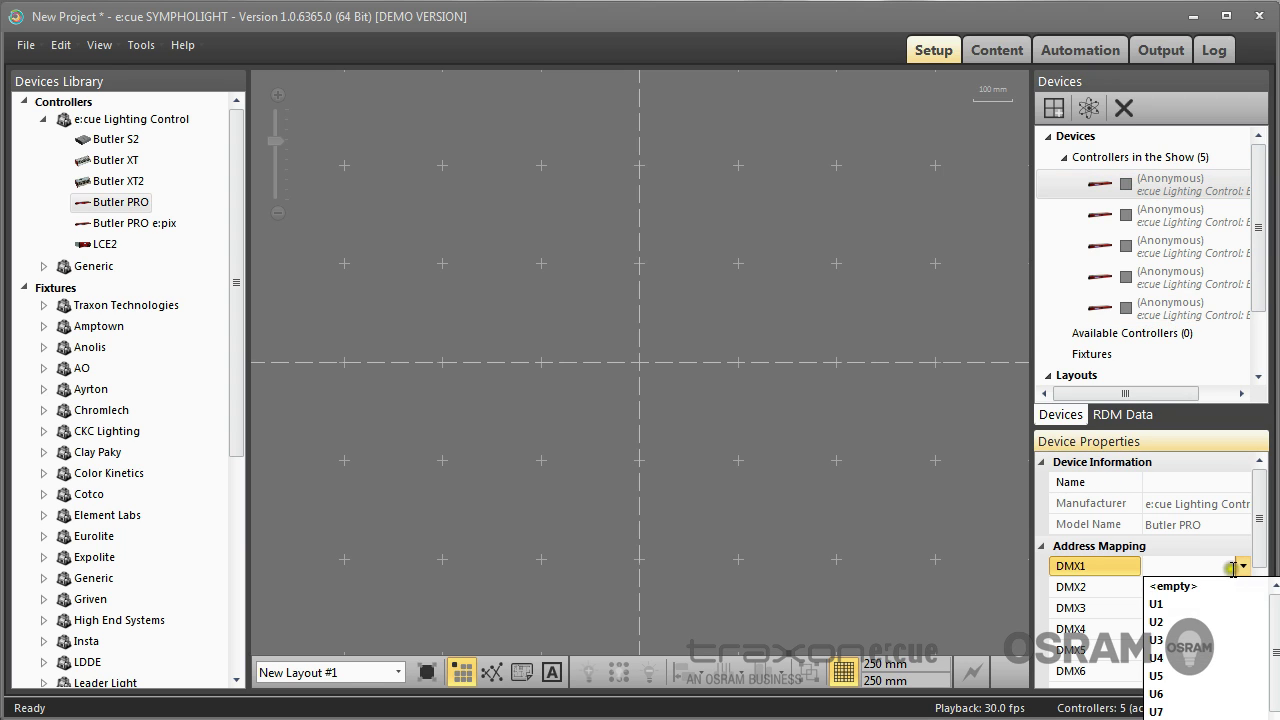
left_click(1168, 604)
left_click(1242, 587)
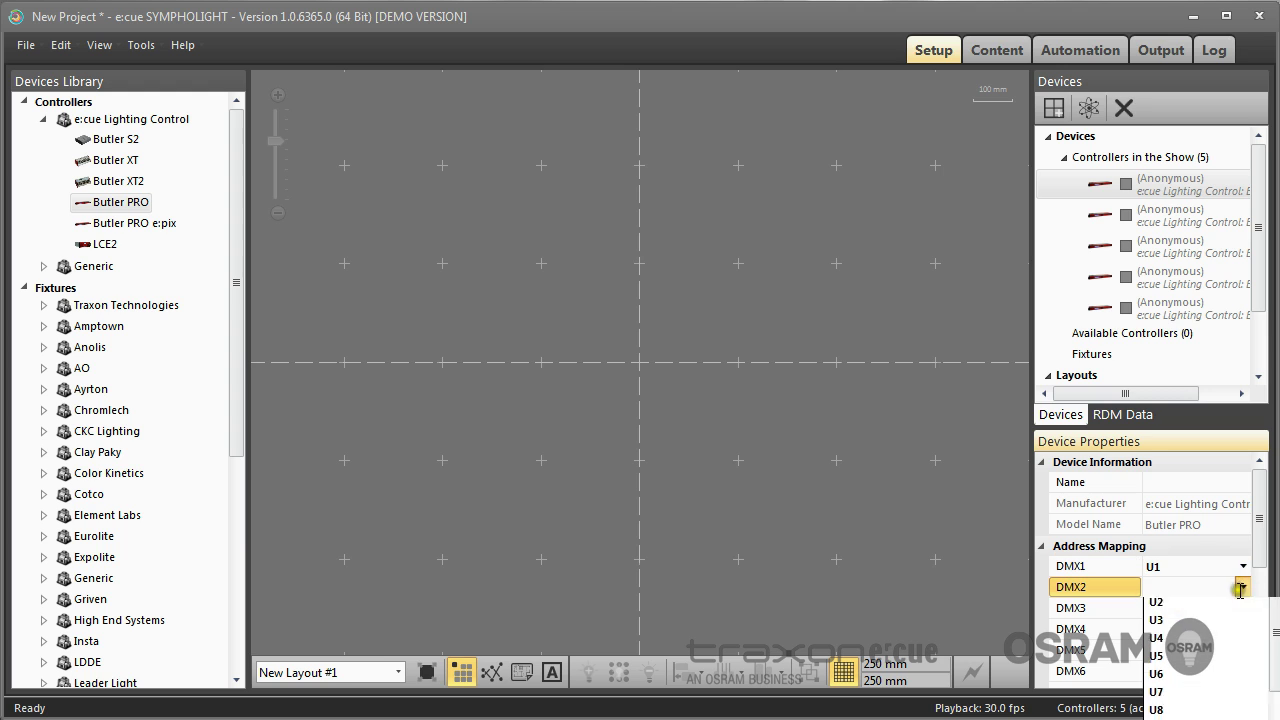
left_click(1178, 643)
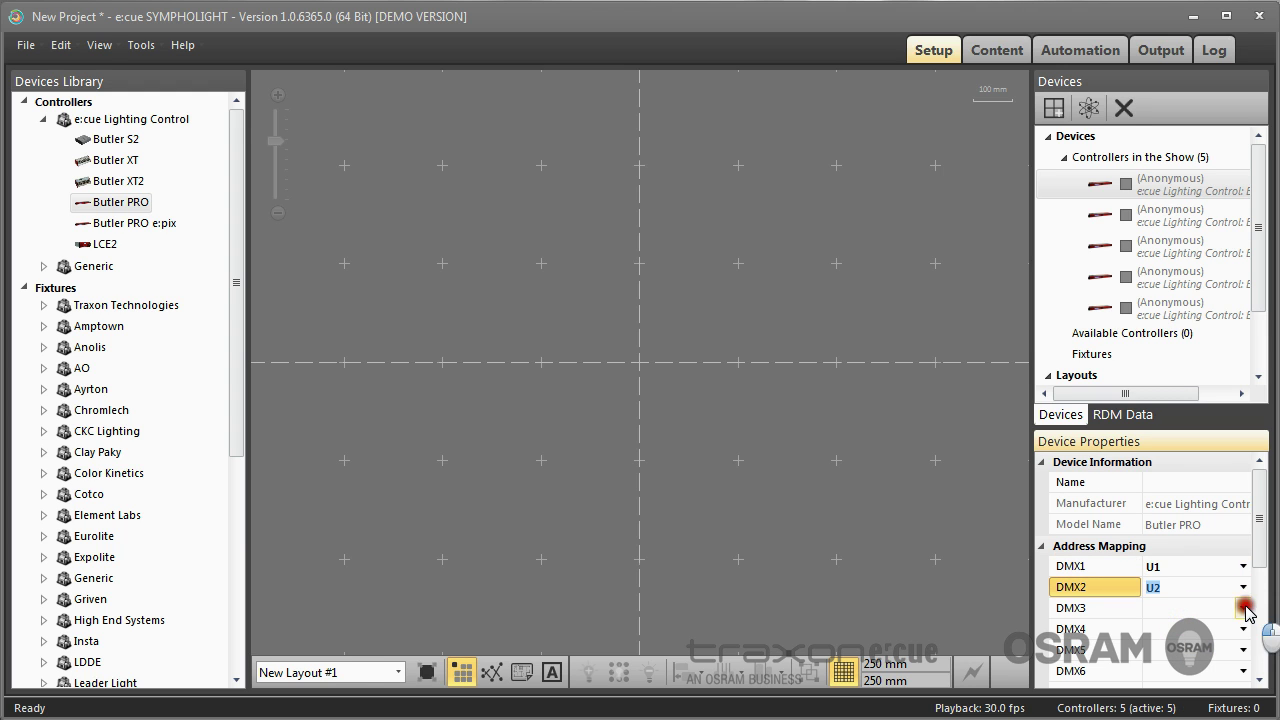
left_click(1242, 608)
left_click(1162, 679)
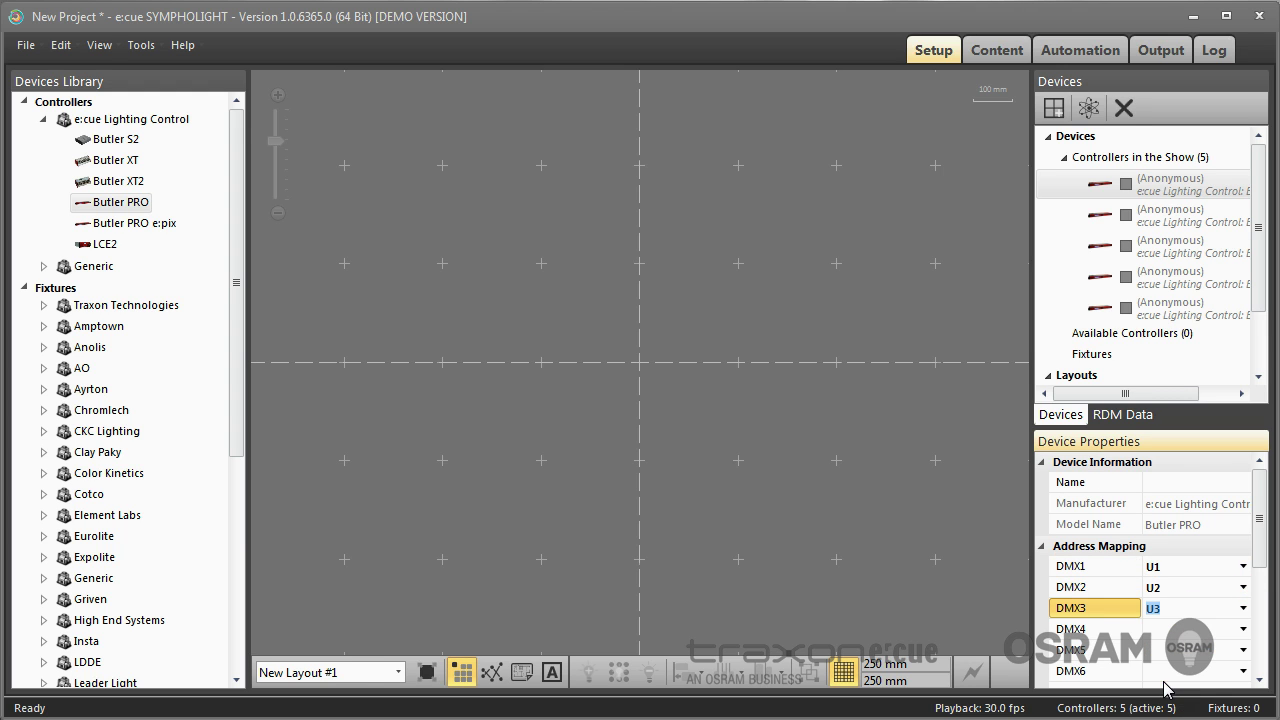
left_click(1240, 629)
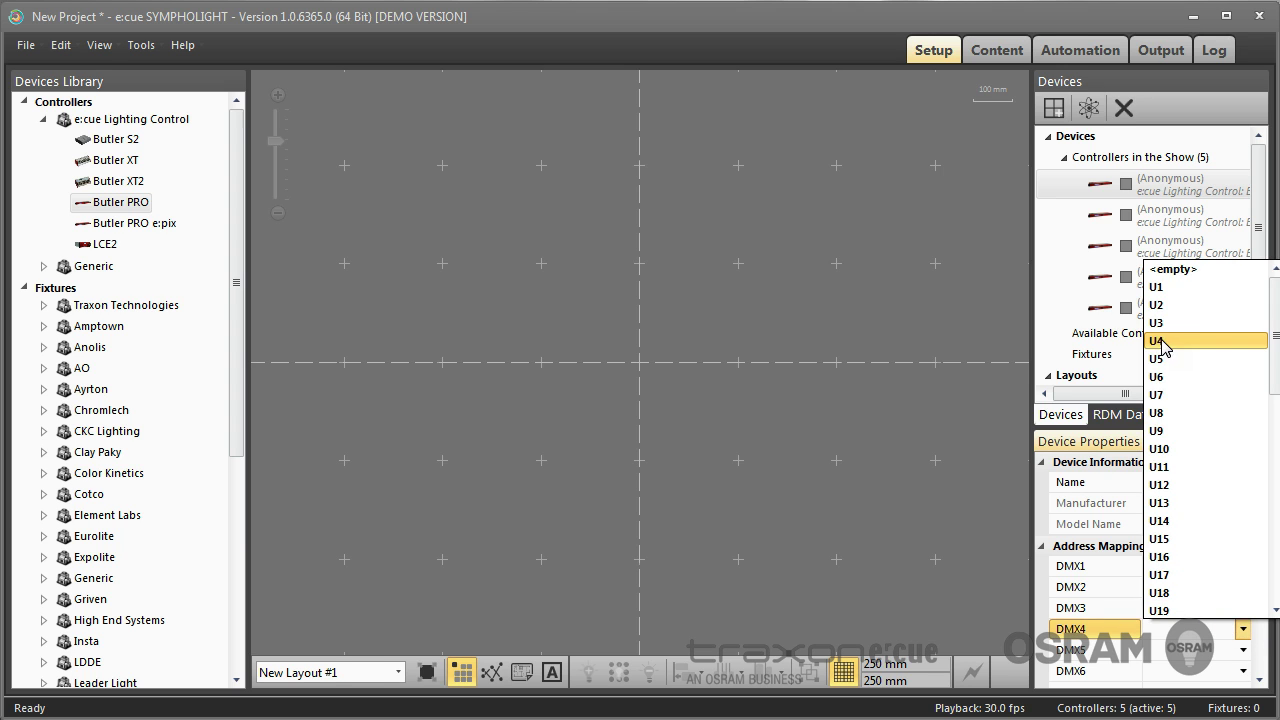
left_click(1163, 342)
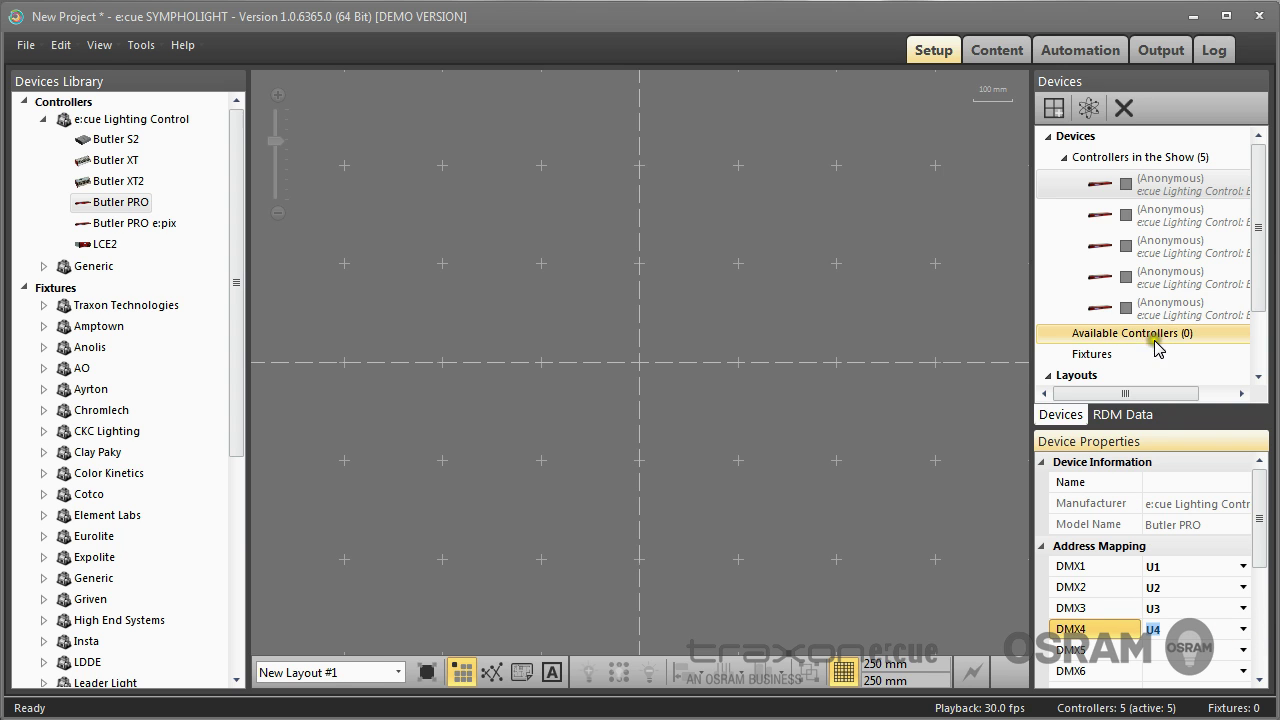
left_click(1065, 159)
Examine the generic controller types in the device library, then collapse the controller manufacturers.
left_click(80, 208)
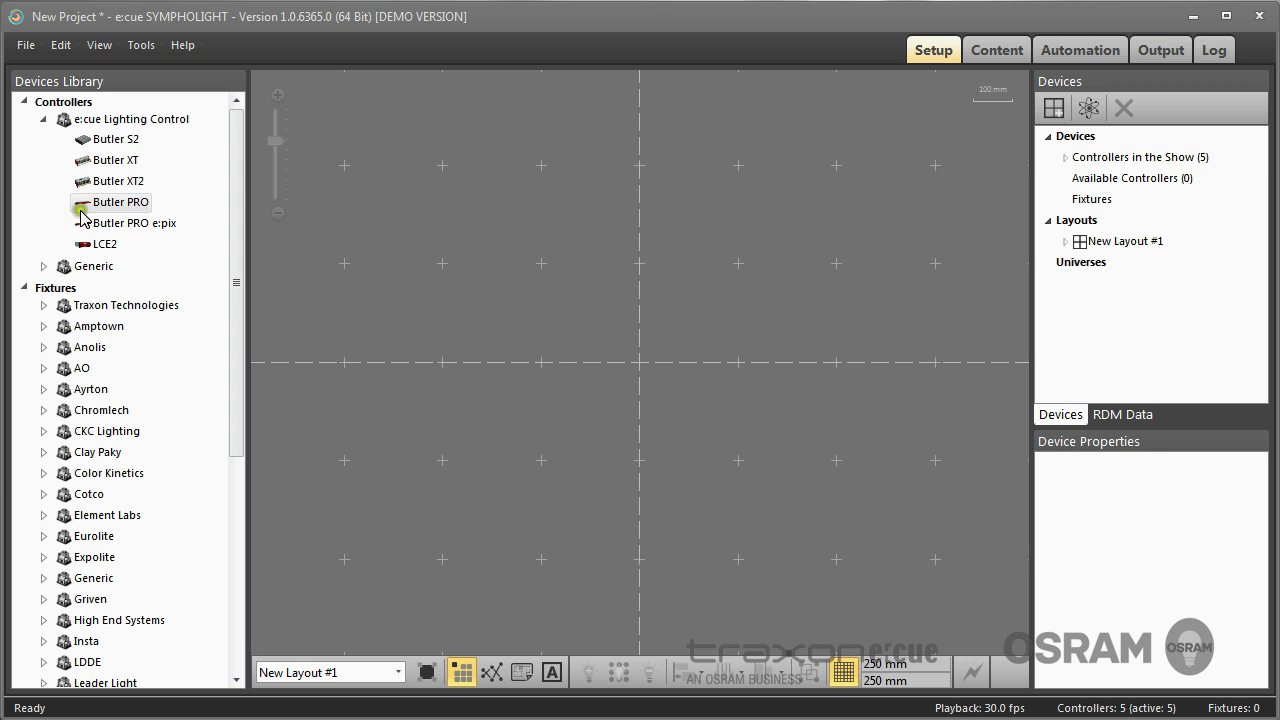
left_click(40, 267)
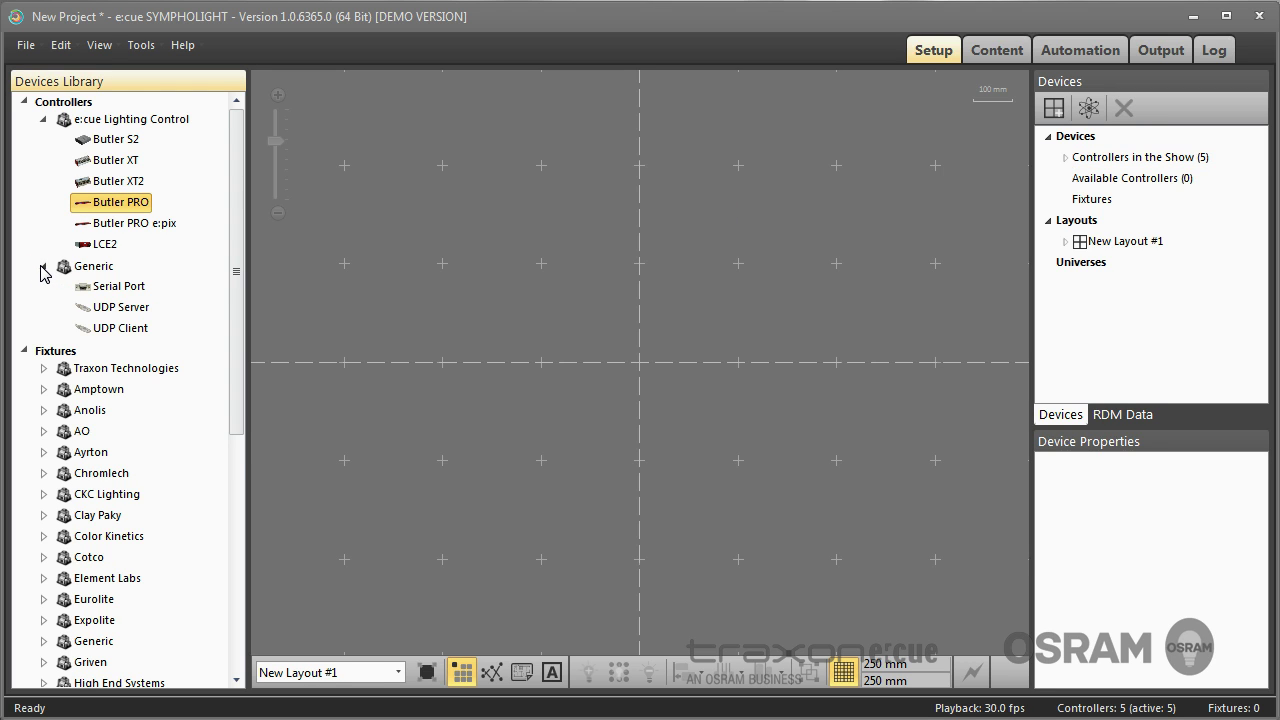
left_click(43, 267)
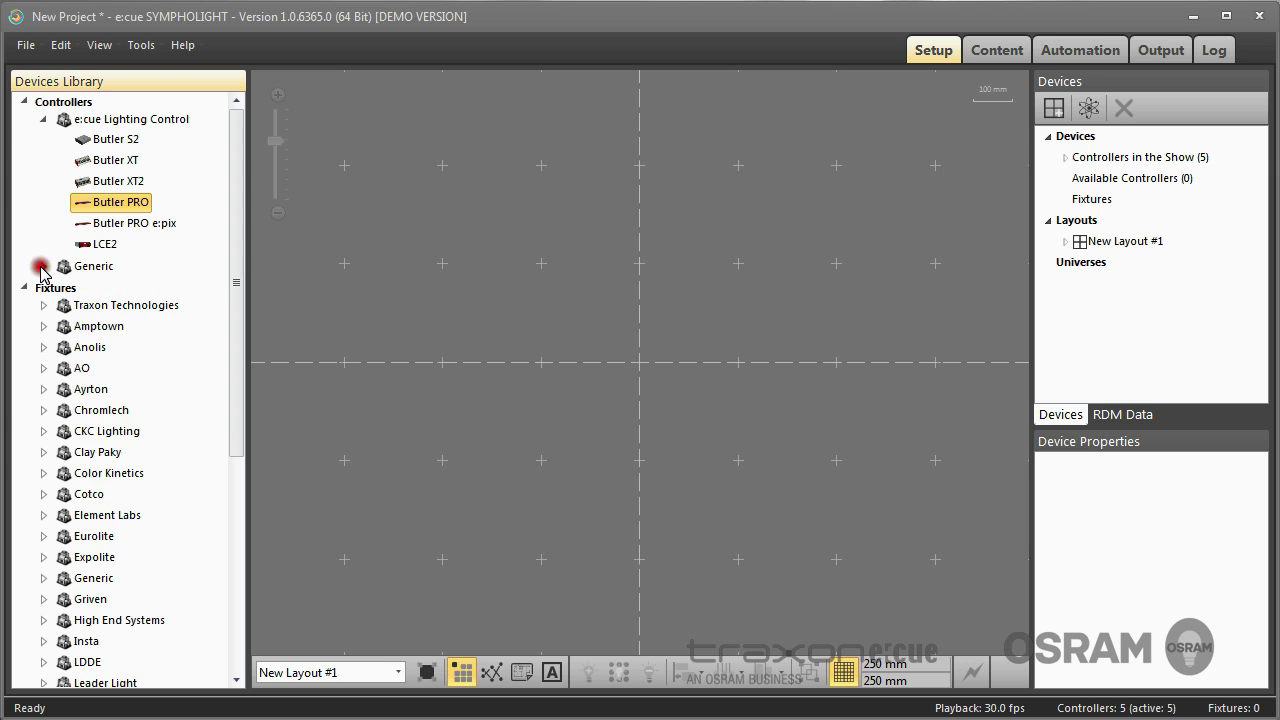
left_click(43, 120)
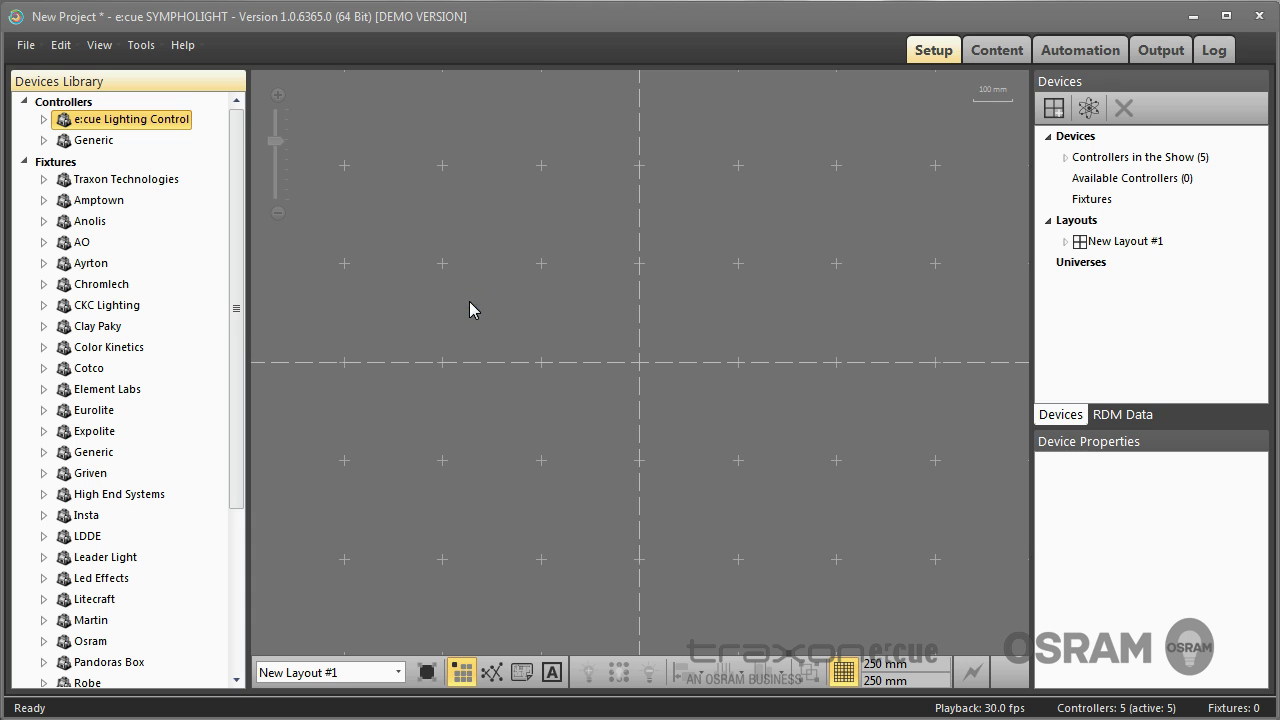
Select the Traxon Technologies 64 PXL Board RGB fixture and try placing a single board near the layout's centre.
left_click(43, 179)
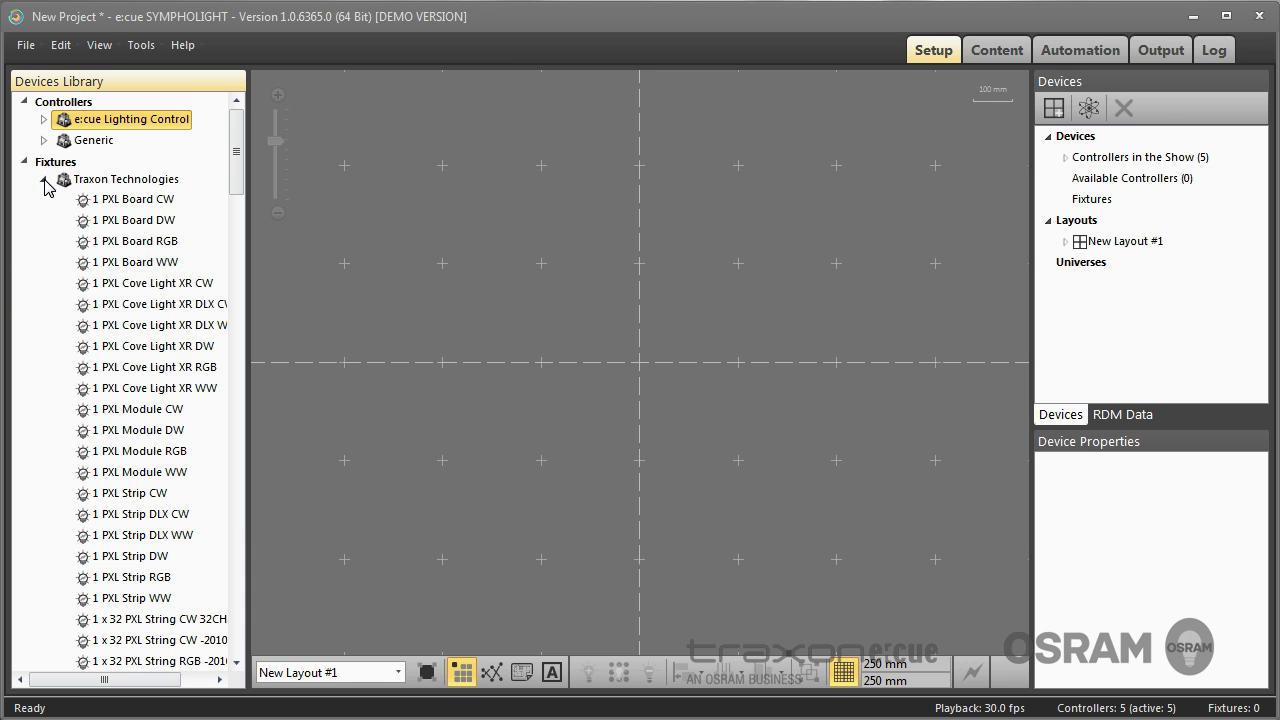
left_click_drag(237, 150, 229, 270)
left_click(138, 370)
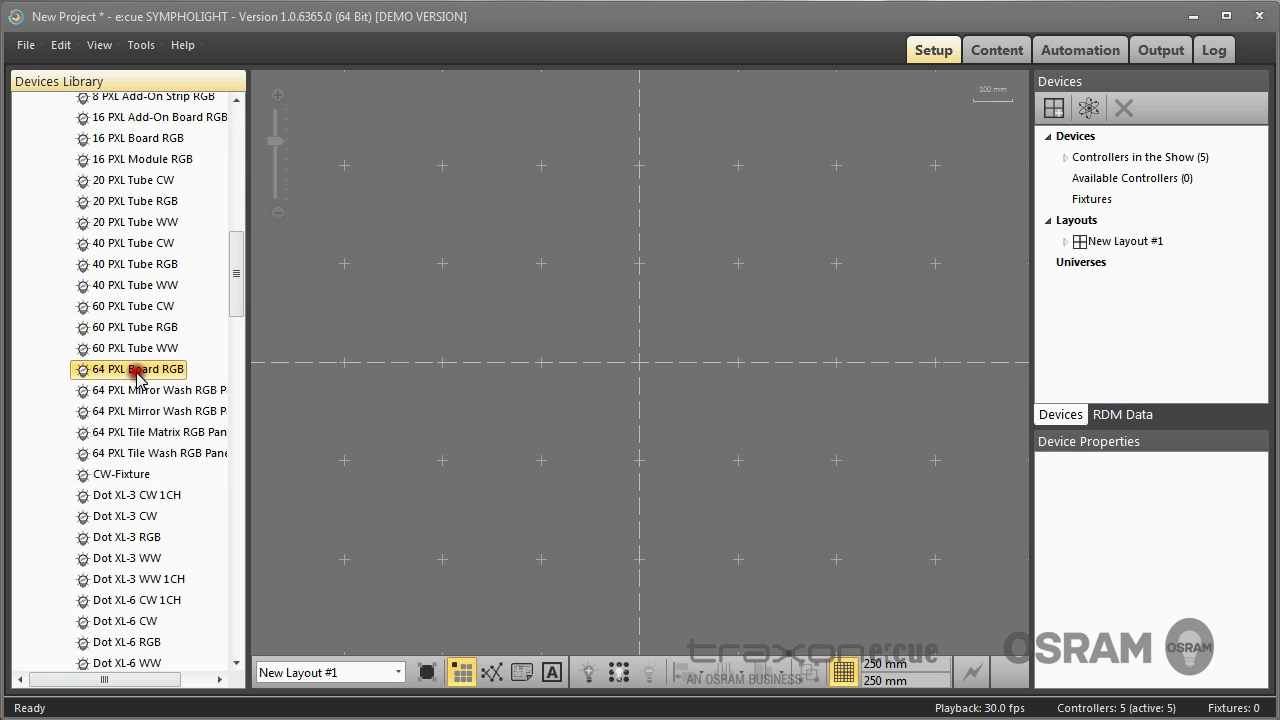
left_click_drag(138, 378, 585, 388)
left_click(286, 310)
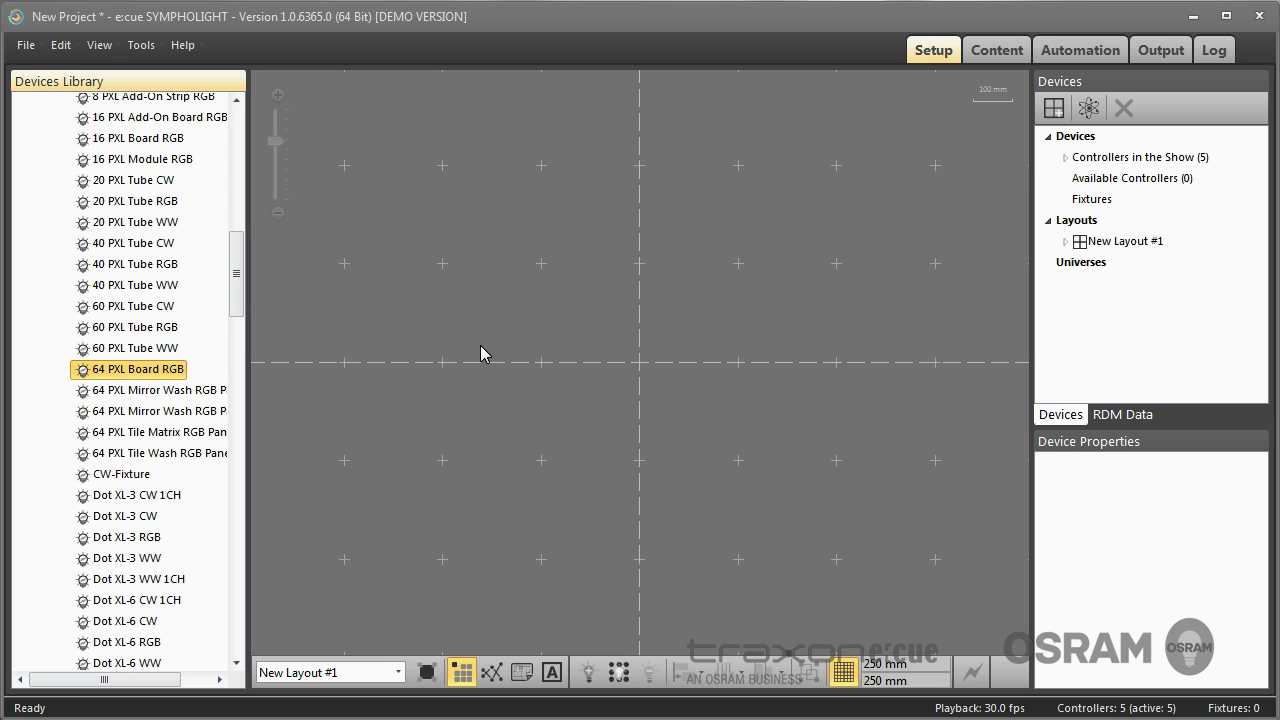
Draw a 5 by 5 block of 64 PXL Board RGB fixtures and move it one grid cell left and two up.
left_click(618, 673)
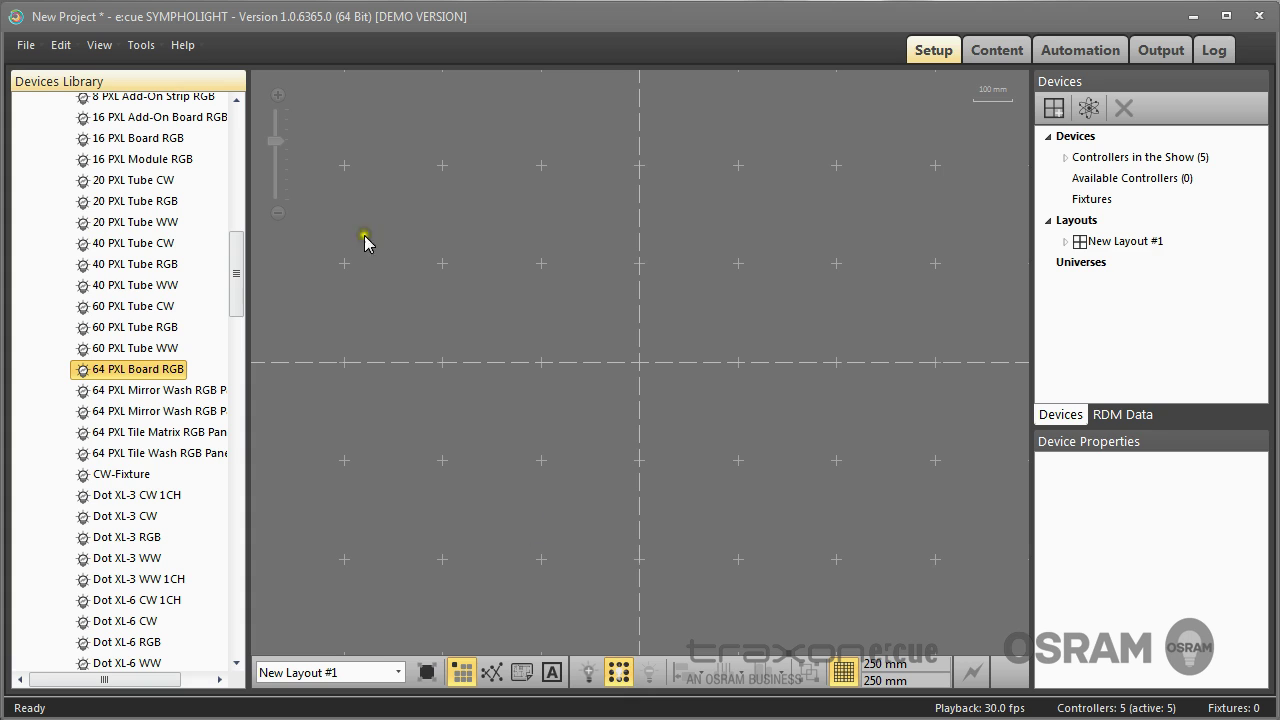
left_click(278, 214)
left_click(278, 214)
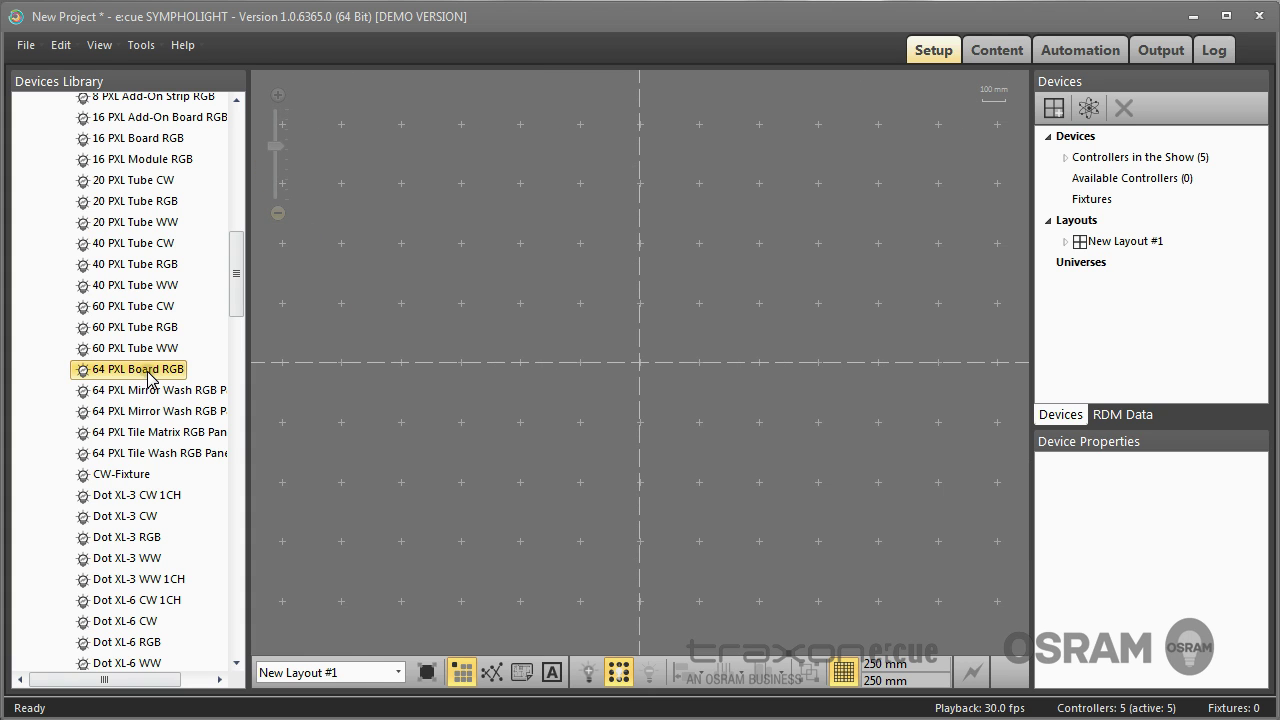
left_click_drag(148, 376, 548, 500)
mouse_move(385, 161)
left_mouse_down()
mouse_move(403, 192)
mouse_move(538, 300)
mouse_move(555, 338)
mouse_move(634, 414)
mouse_move(660, 470)
mouse_move(700, 470)
mouse_move(681, 466)
left_mouse_up()
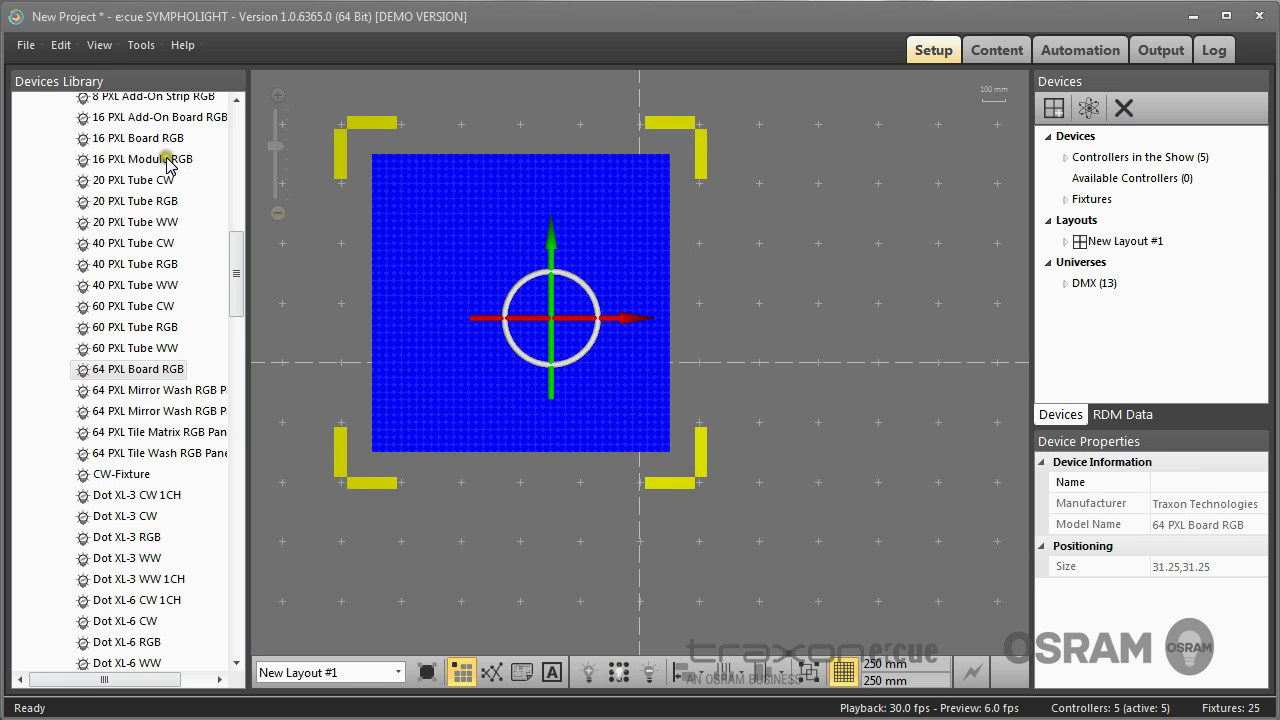
left_click(277, 213)
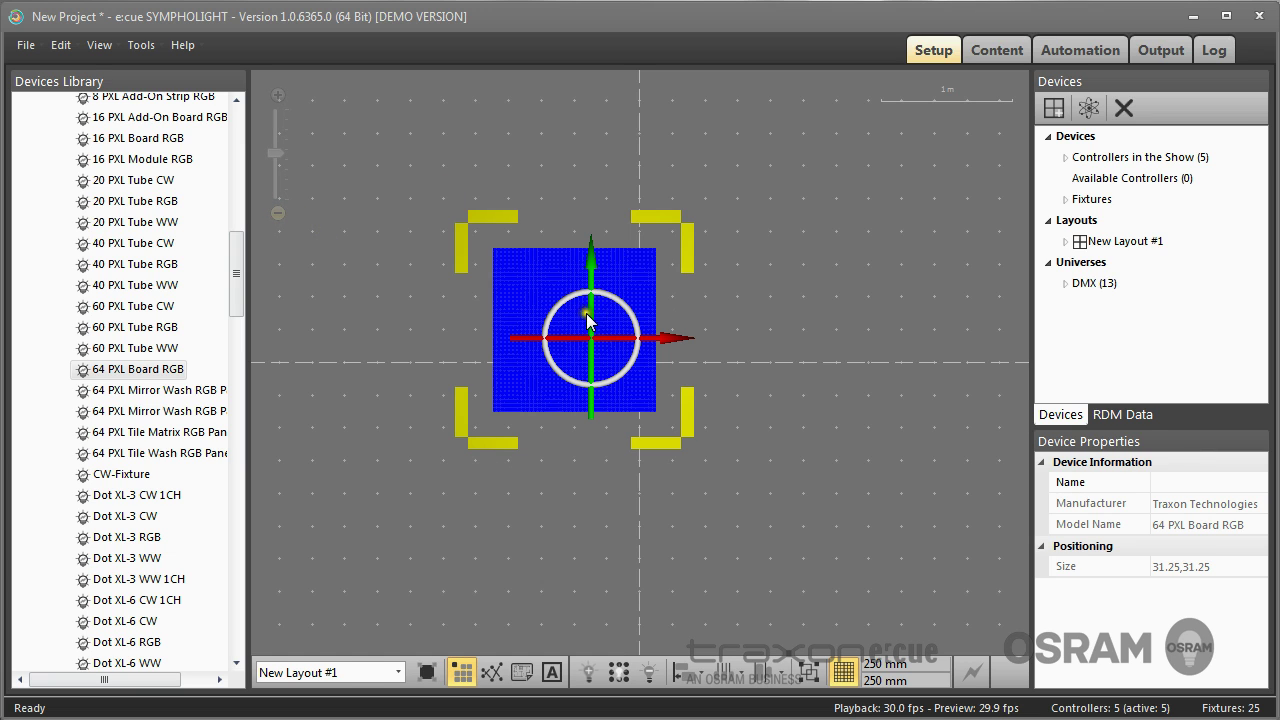
left_click_drag(588, 316, 550, 250)
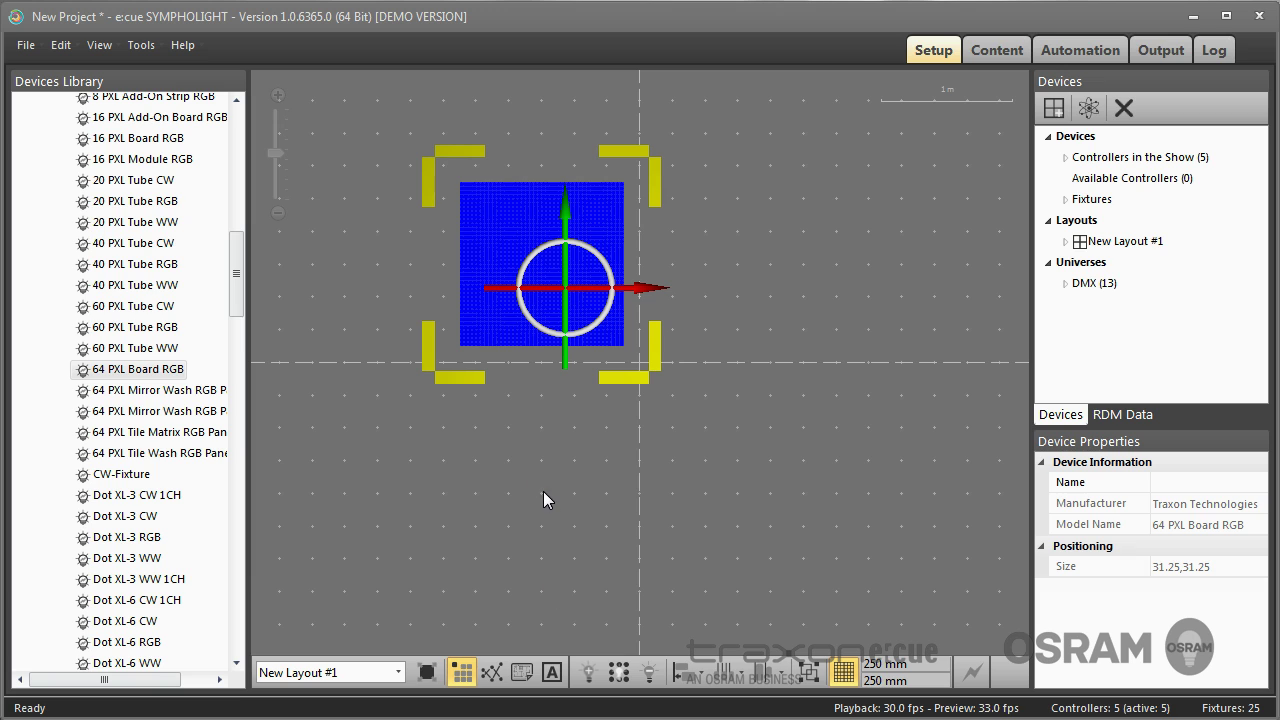
Draw a second 5 by 5 block of 64 PXL Board RGB fixtures, placed one grid cell right of and one cell higher than the first.
left_click(150, 369)
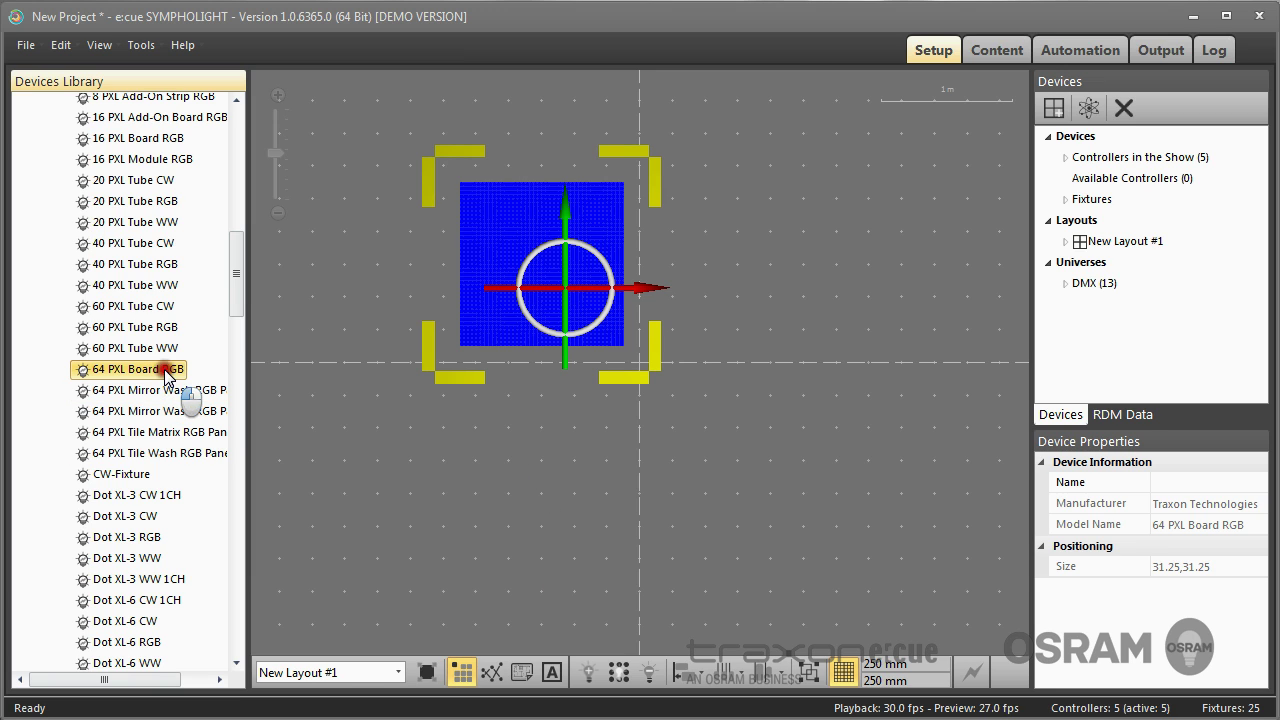
left_click(614, 667)
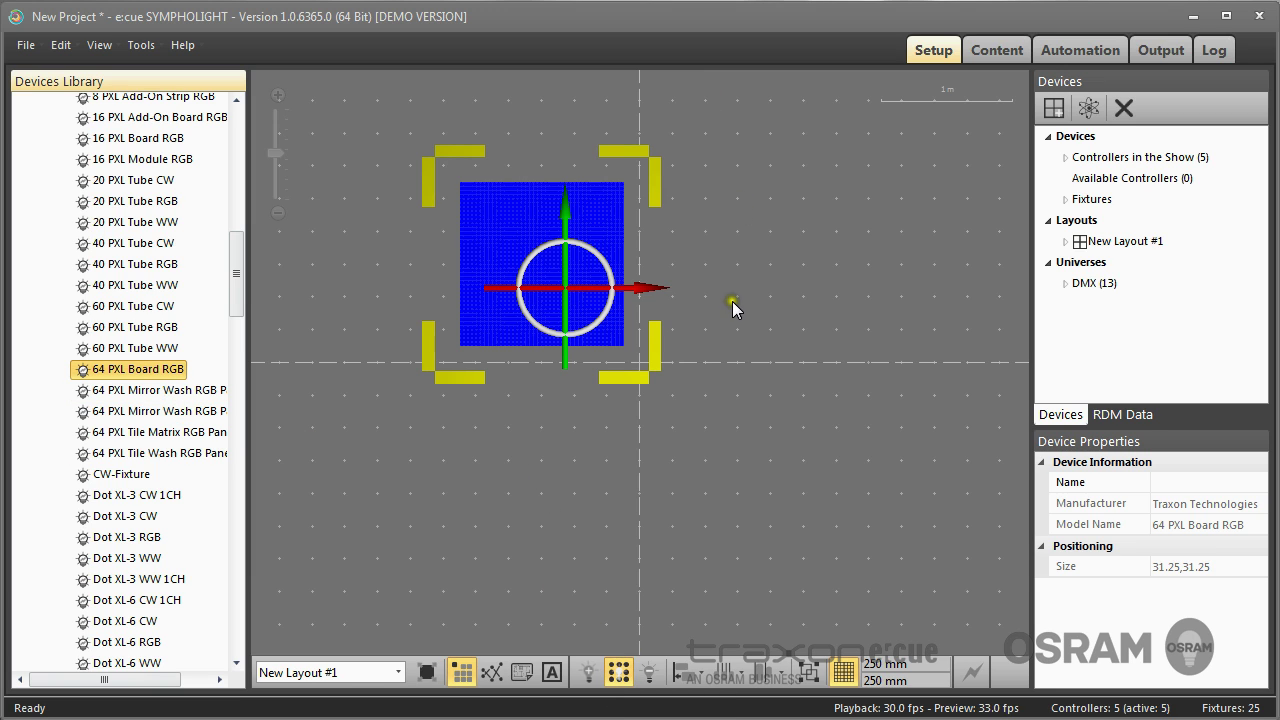
left_click_drag(698, 189, 869, 369)
left_click(826, 300)
mouse_move(766, 240)
left_mouse_down()
mouse_move(726, 193)
mouse_move(757, 229)
left_mouse_up()
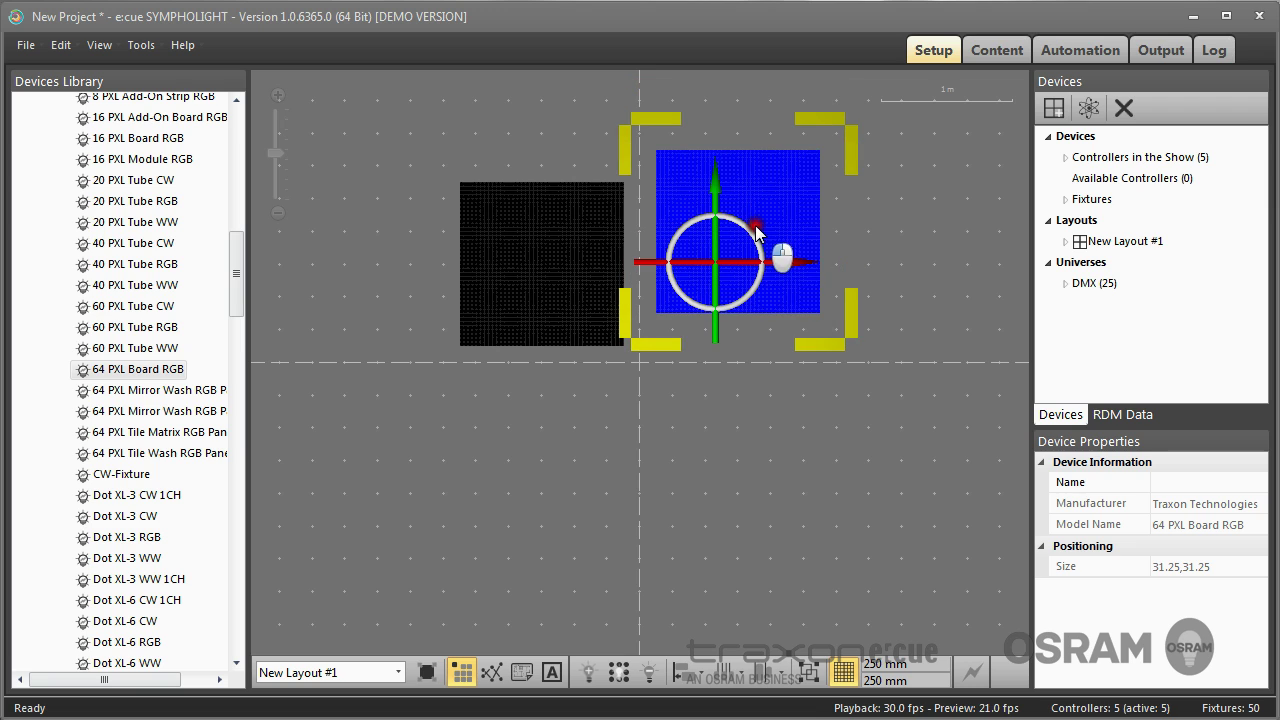
Draw two more 5 by 5 blocks of 64 PXL Board RGB fixtures below the horizontal axis, one on each side of the vertical axis.
left_click(621, 677)
left_click_drag(470, 444, 625, 610)
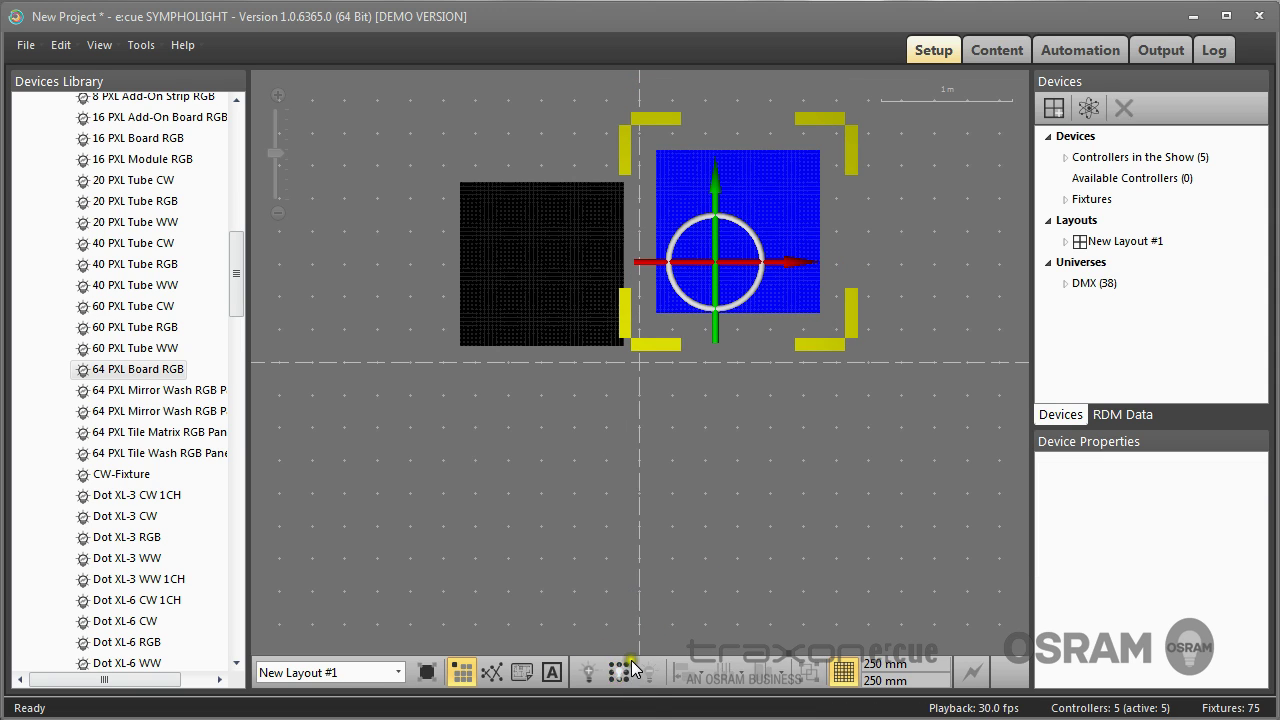
left_click(727, 421)
left_click_drag(727, 421, 914, 619)
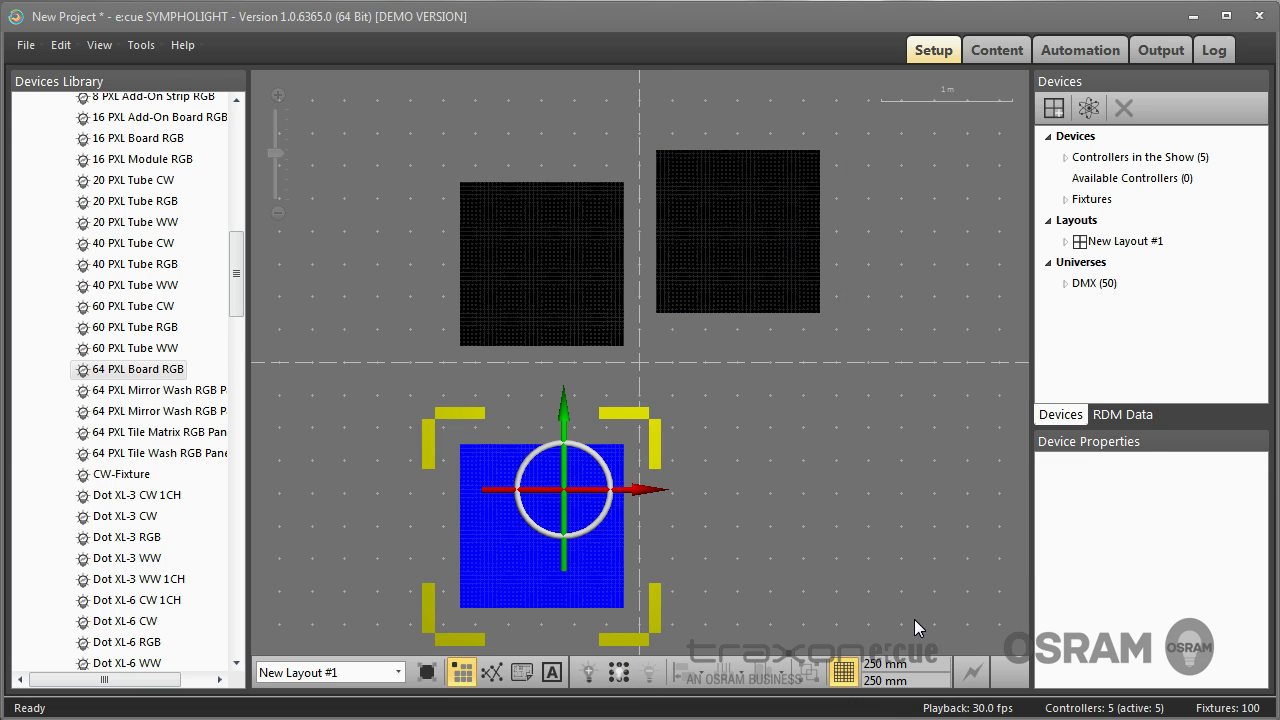
Move the two lower blocks so each sits one grid cell beneath the block above it, aligned with that block's sides.
left_click(326, 420)
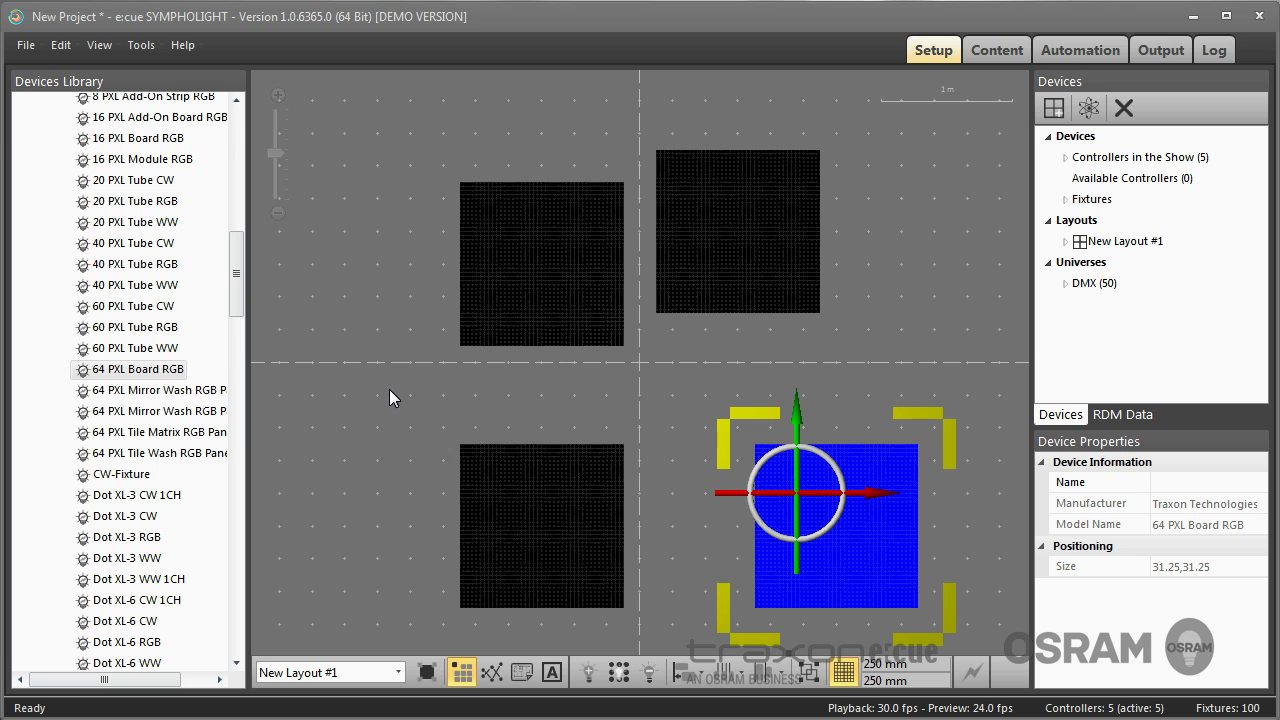
left_click_drag(389, 397, 655, 635)
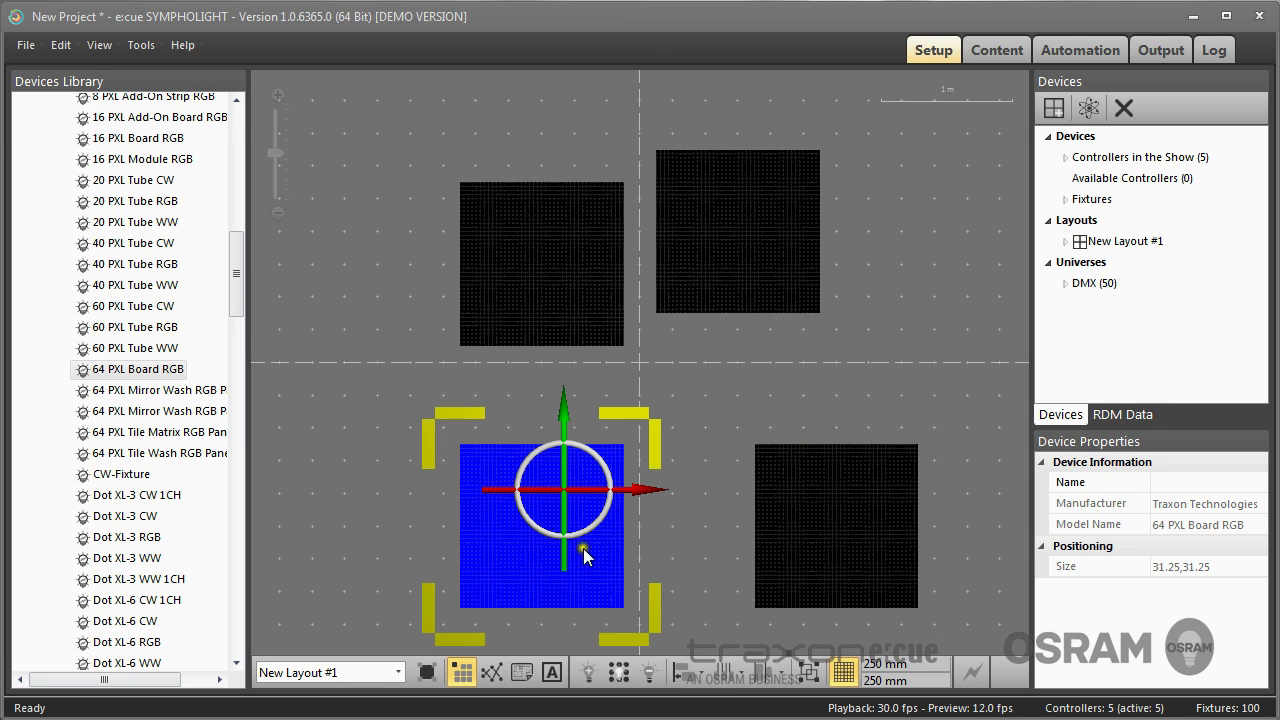
left_click_drag(562, 522, 562, 490)
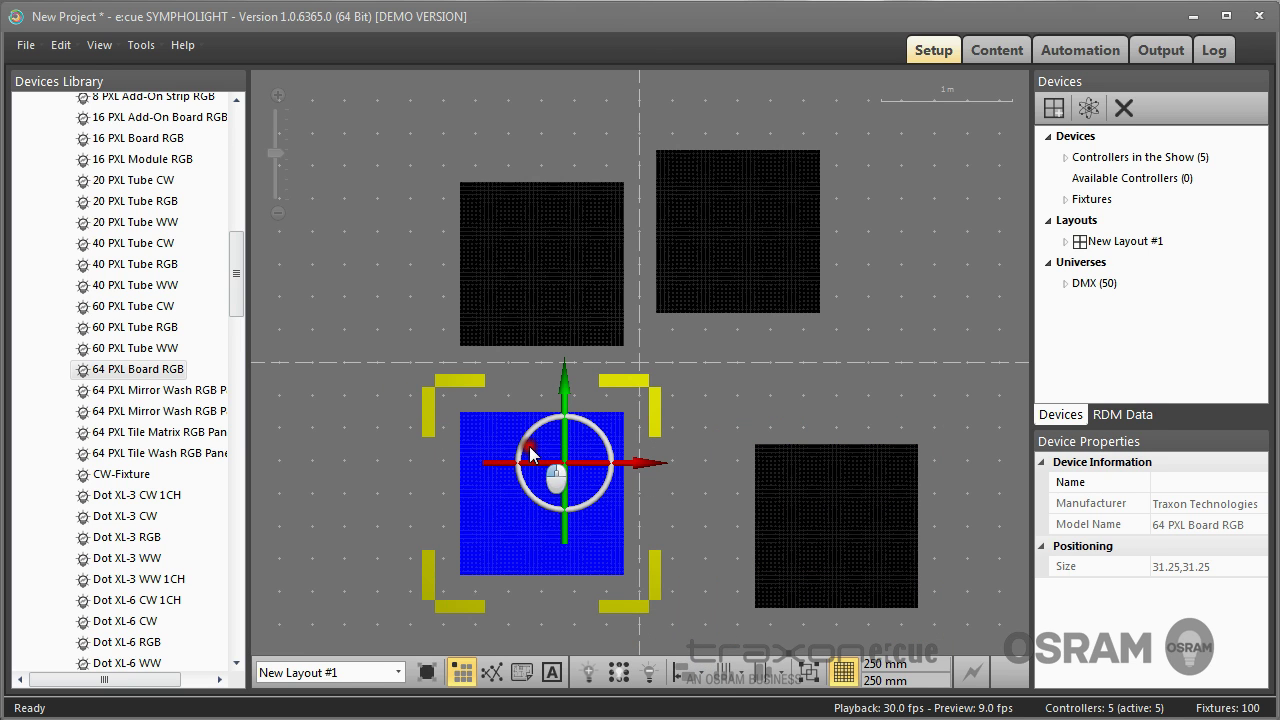
left_click_drag(529, 446, 529, 443)
left_click_drag(730, 402, 951, 637)
left_click_drag(751, 434, 712, 391)
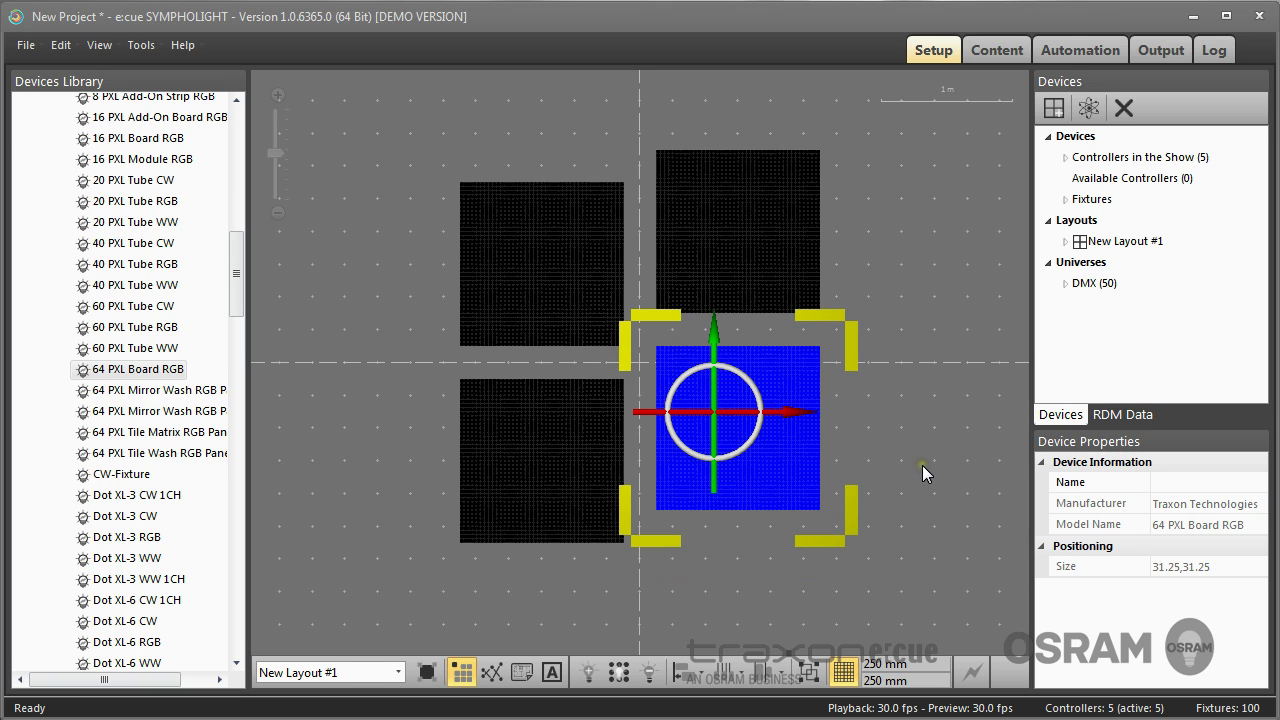
Review the address mapping and position properties of the first board in the upper-left block.
left_click(479, 194)
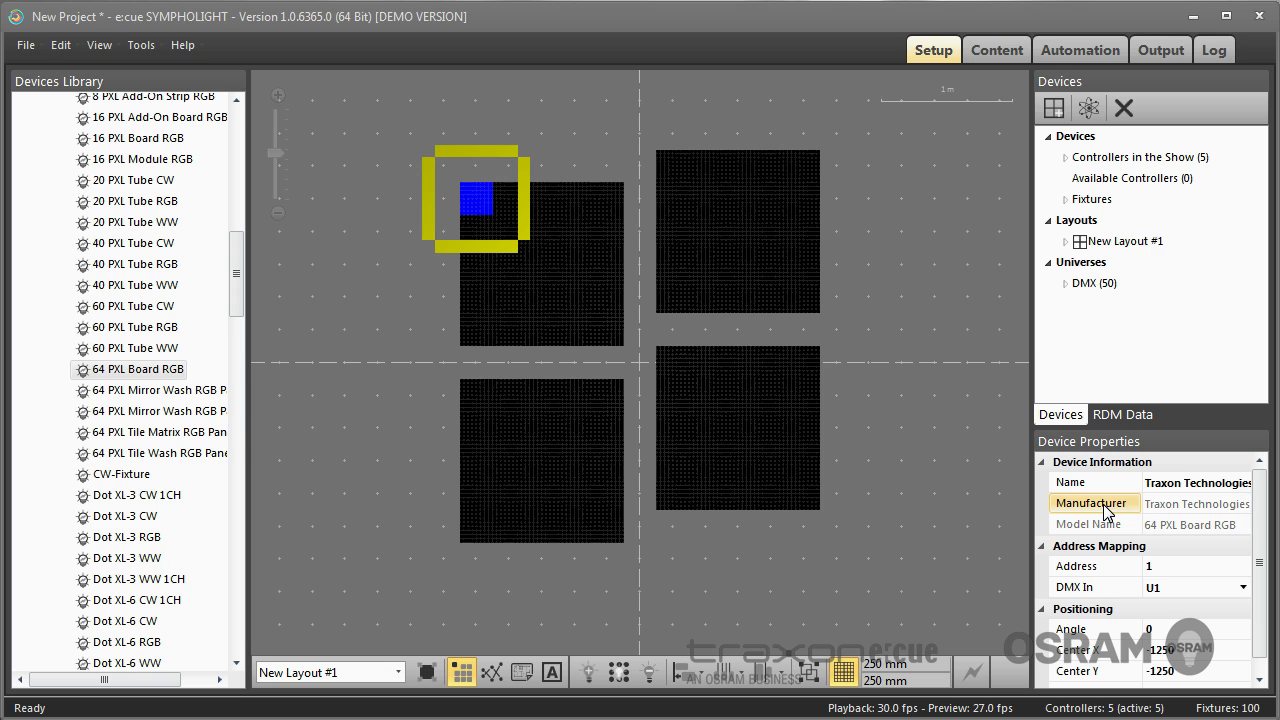
left_click(925, 308)
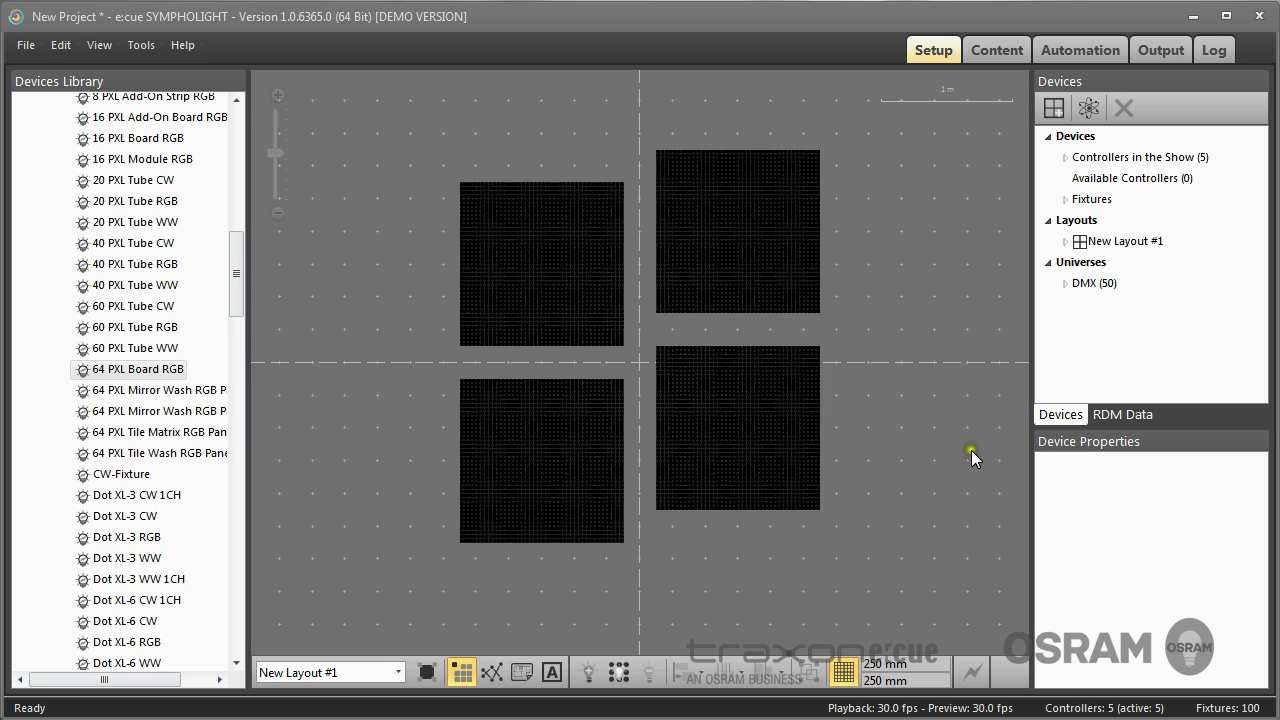
Rename the existing layout as Pixel Wall Layout.
left_click(1065, 241)
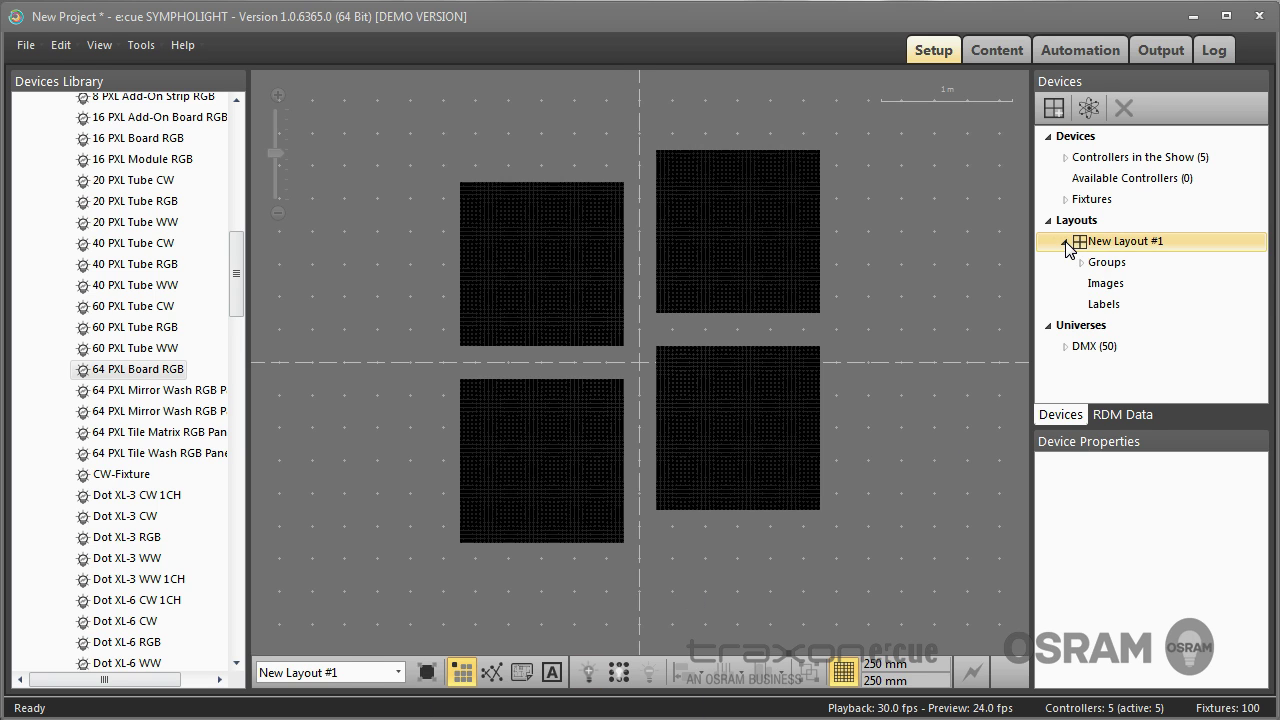
left_click(1160, 246)
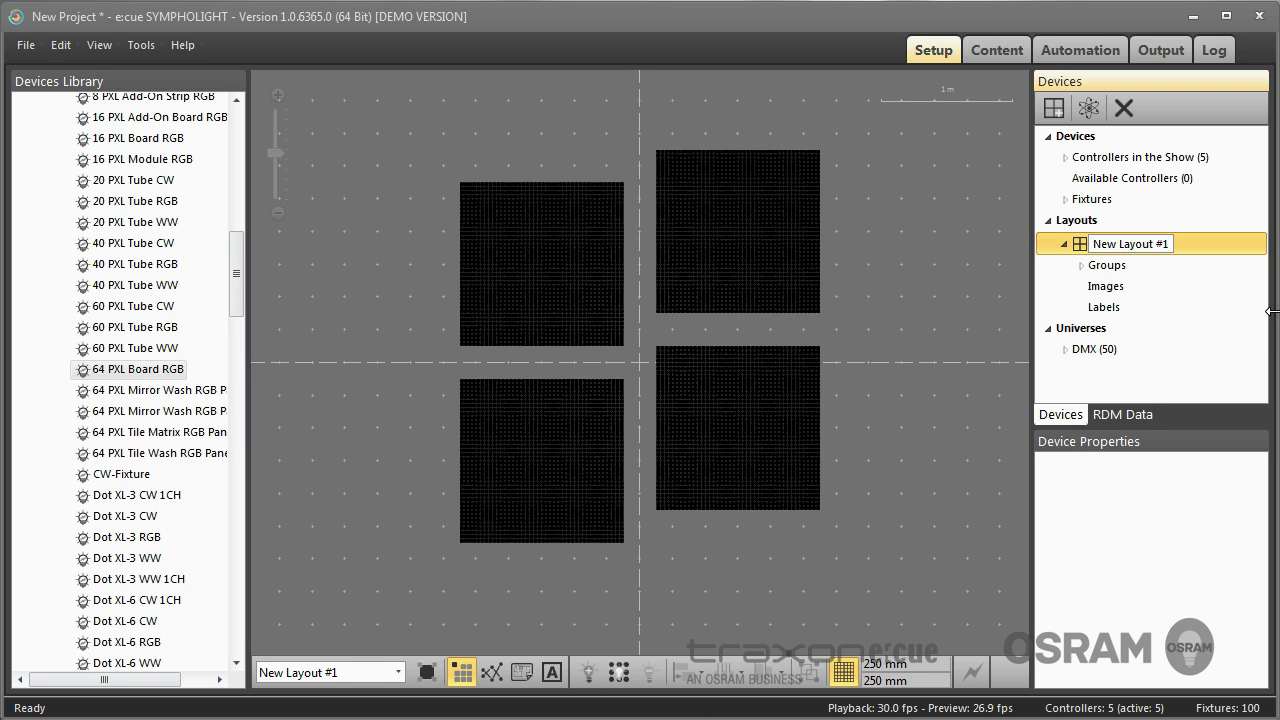
key("ctrl+a")
type("P")
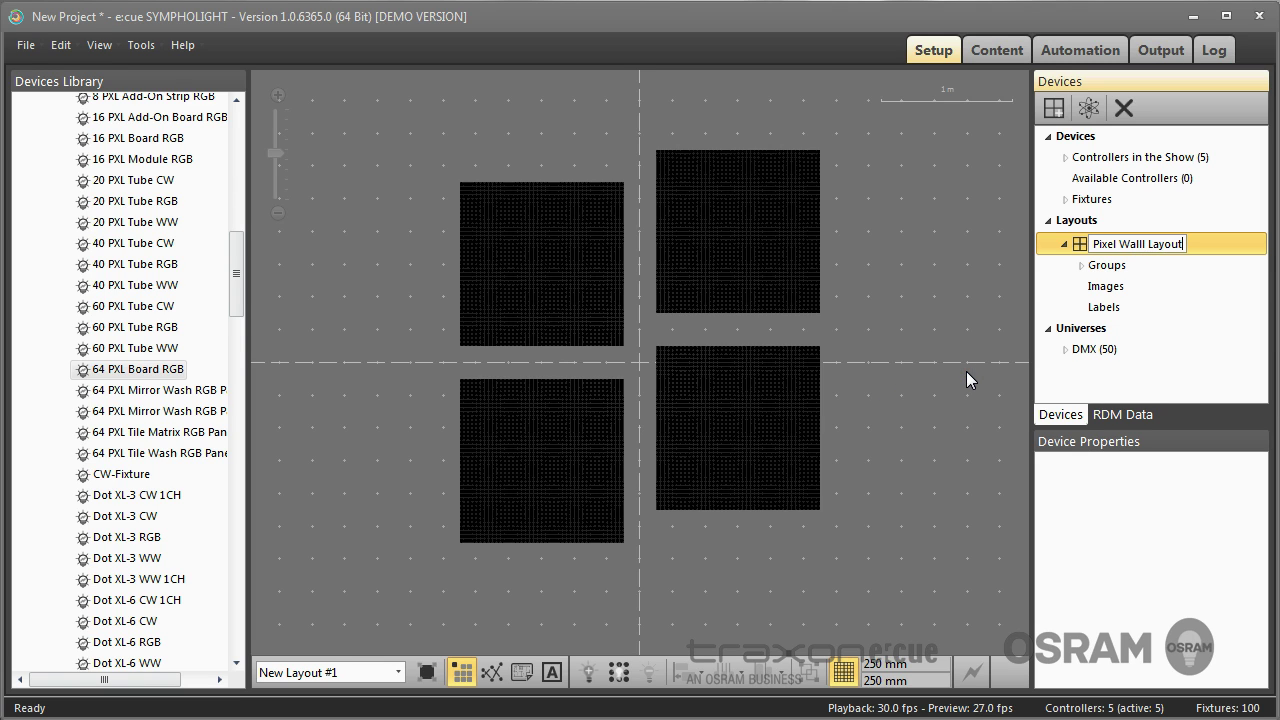
key("BackSpace")
key("Return")
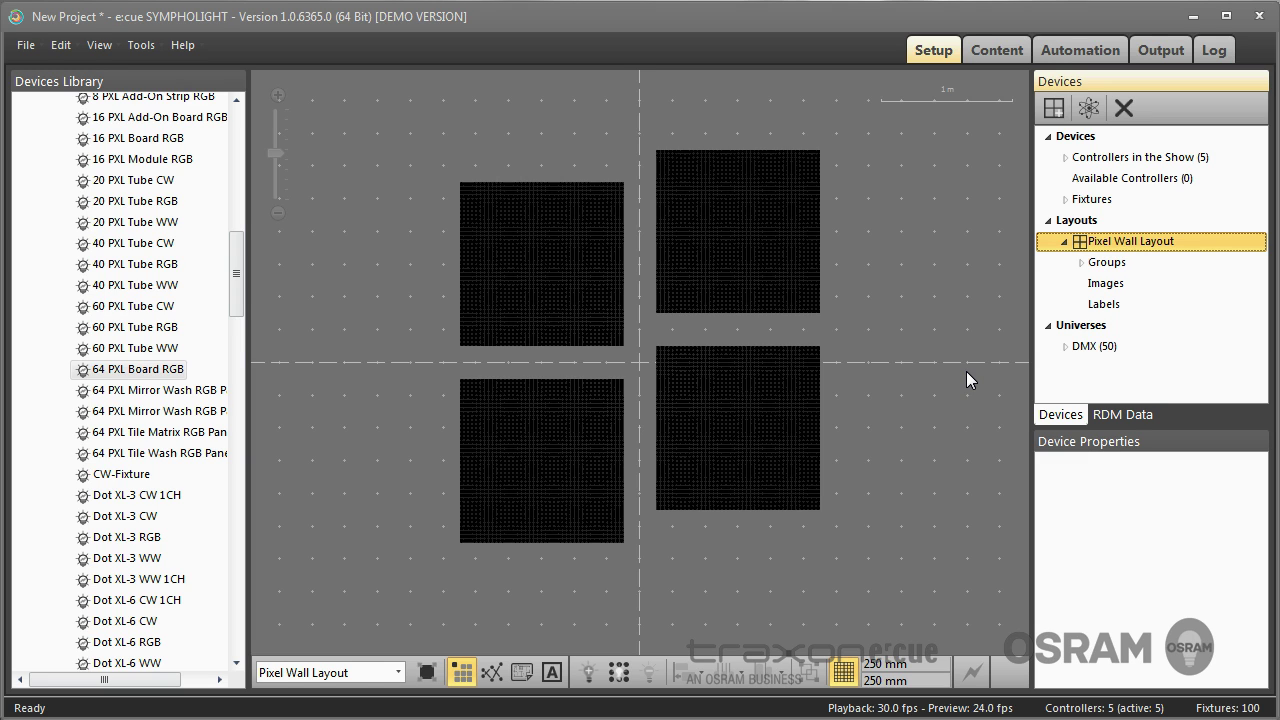
Add a second layout and place five 1 PXL Cove Light XR RGB fixtures in a row along its horizontal axis.
left_click(1080, 220)
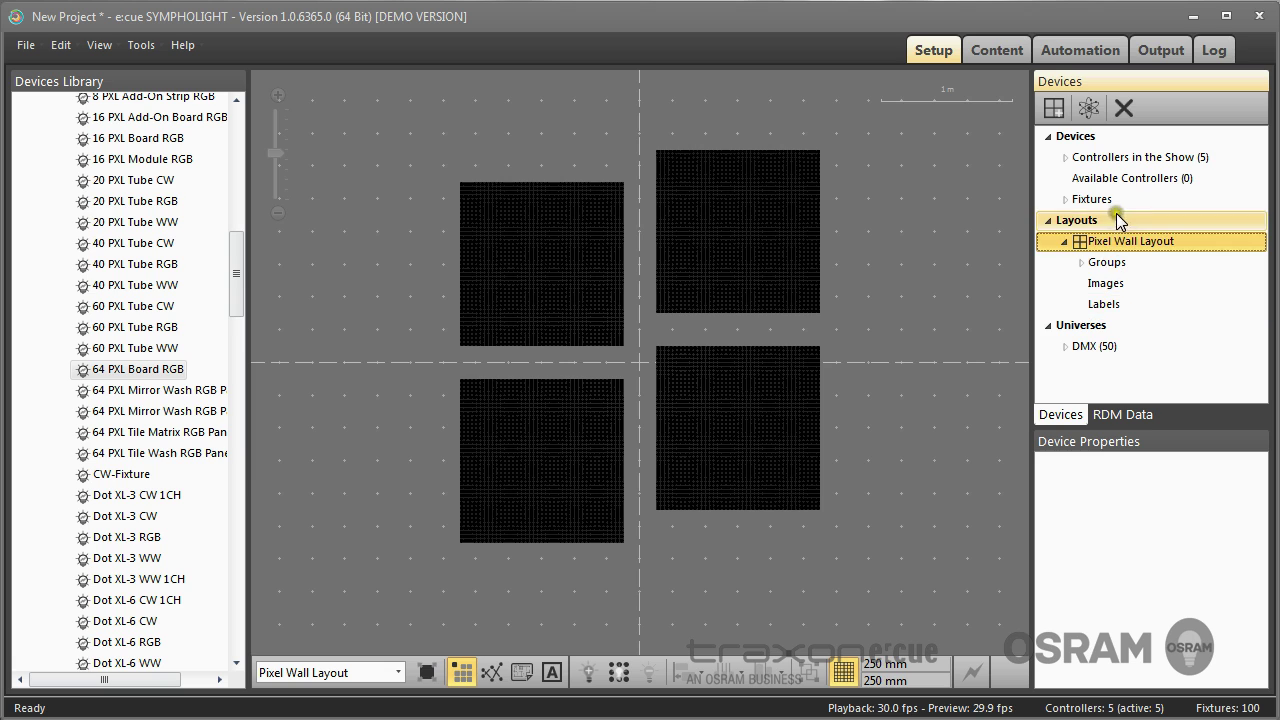
left_click(1054, 107)
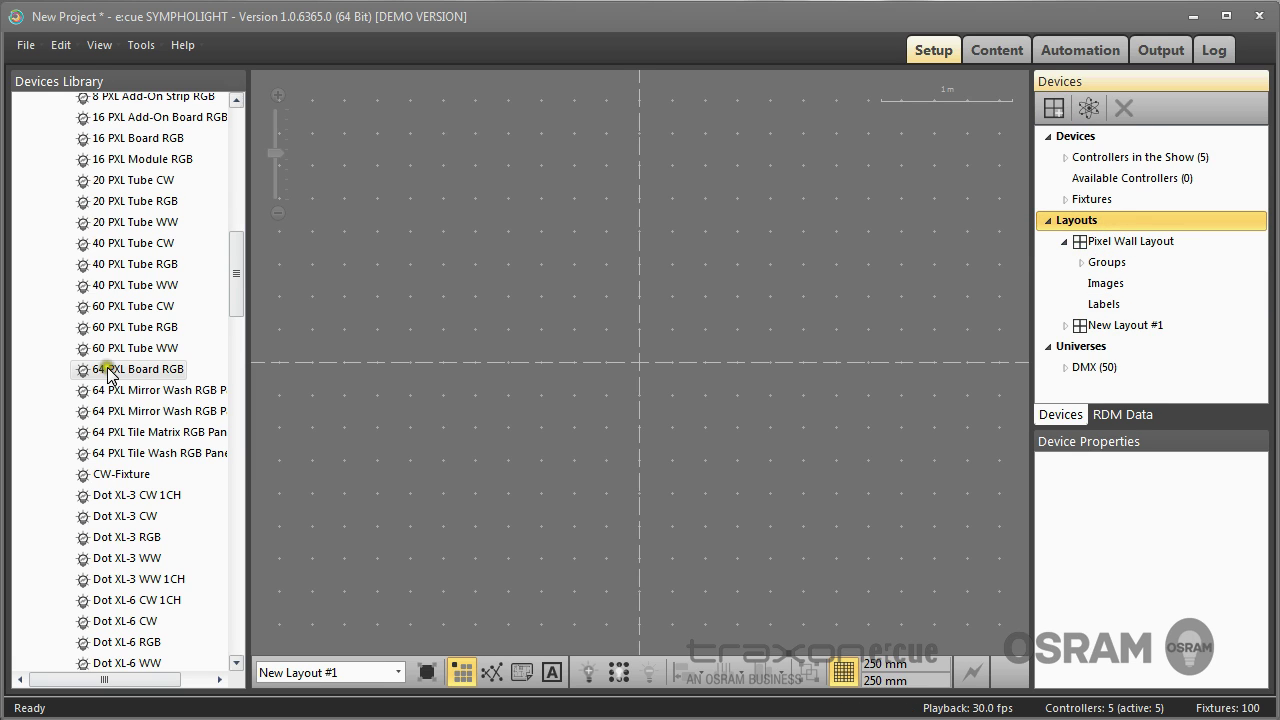
left_click_drag(240, 275, 240, 172)
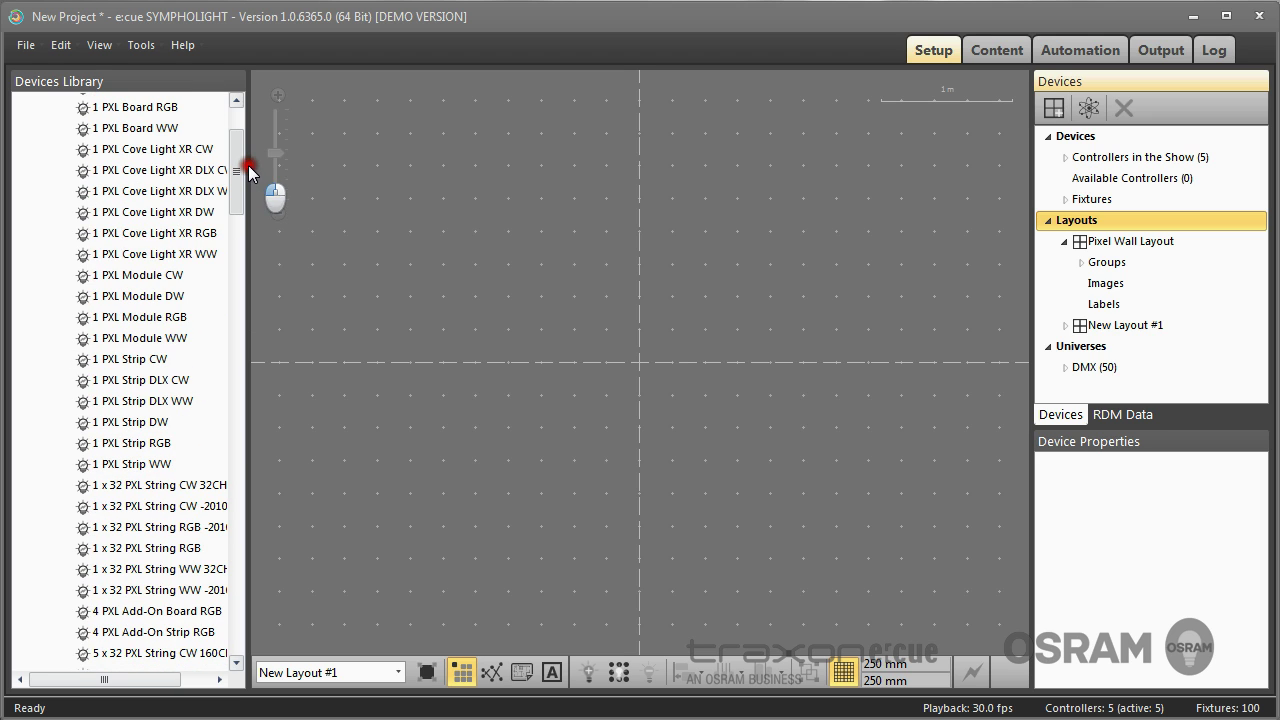
left_click(157, 424)
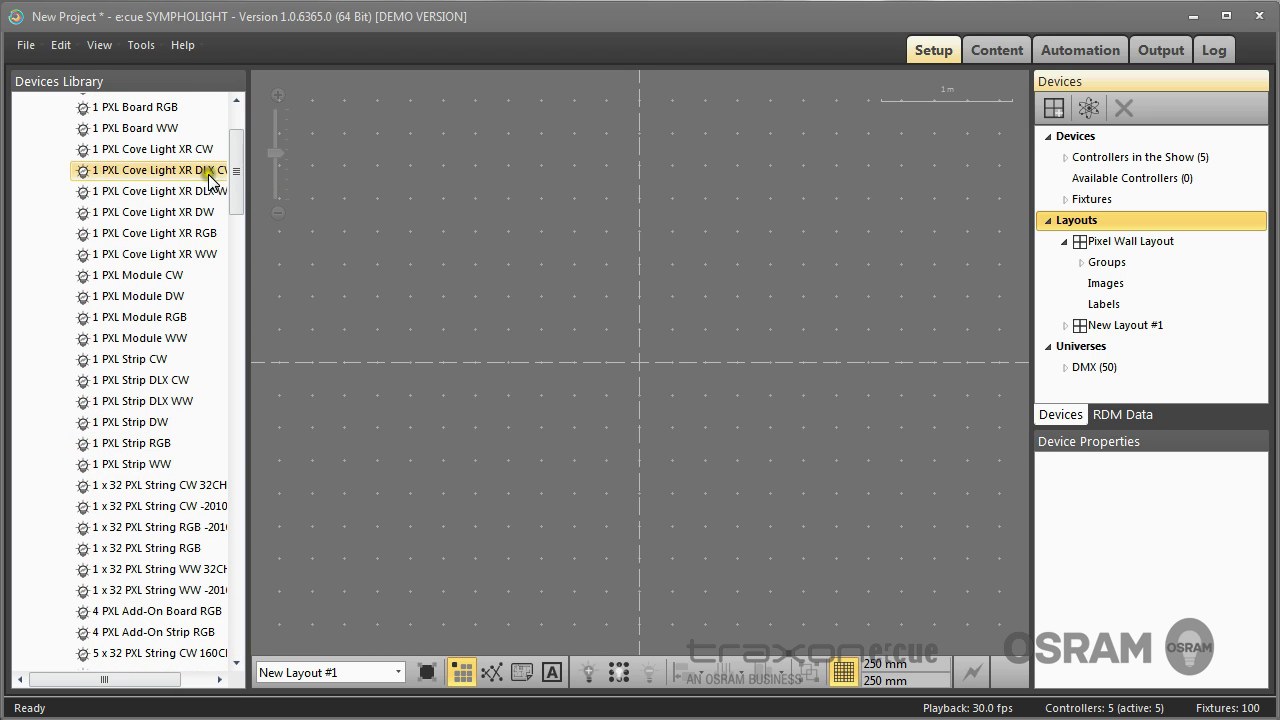
left_click_drag(186, 242, 582, 373)
left_click_drag(168, 234, 675, 362)
left_click_drag(148, 240, 803, 373)
left_click(713, 294)
left_click_drag(163, 243, 489, 376)
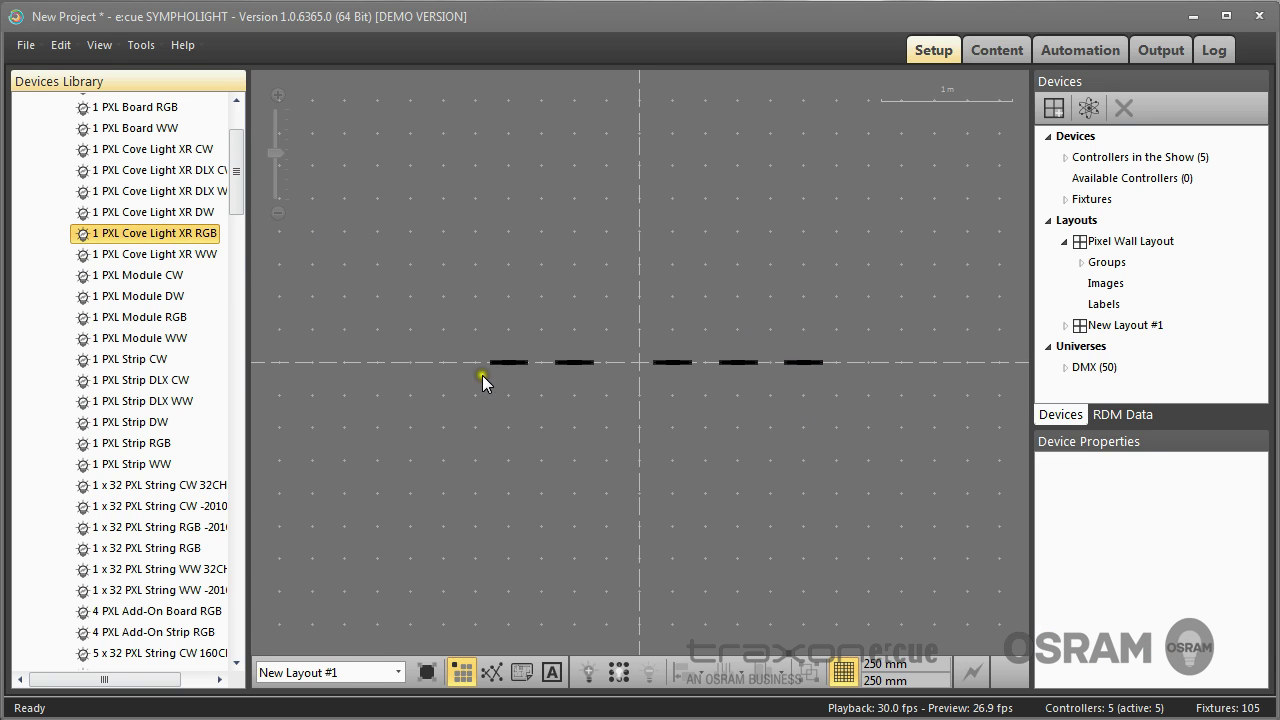
Move the two leftmost cove lights one grid cell (250 mm) right along the axis so all five are evenly spaced.
left_click(278, 95)
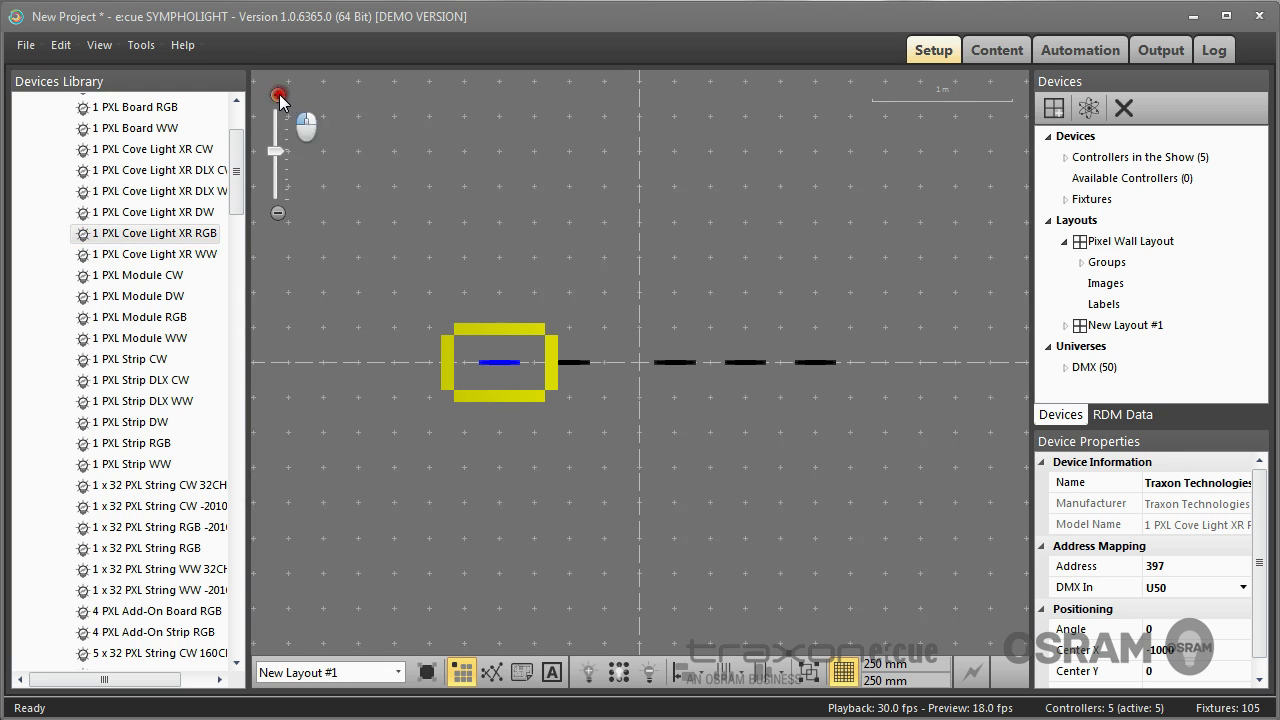
left_click(278, 95)
left_click(278, 95)
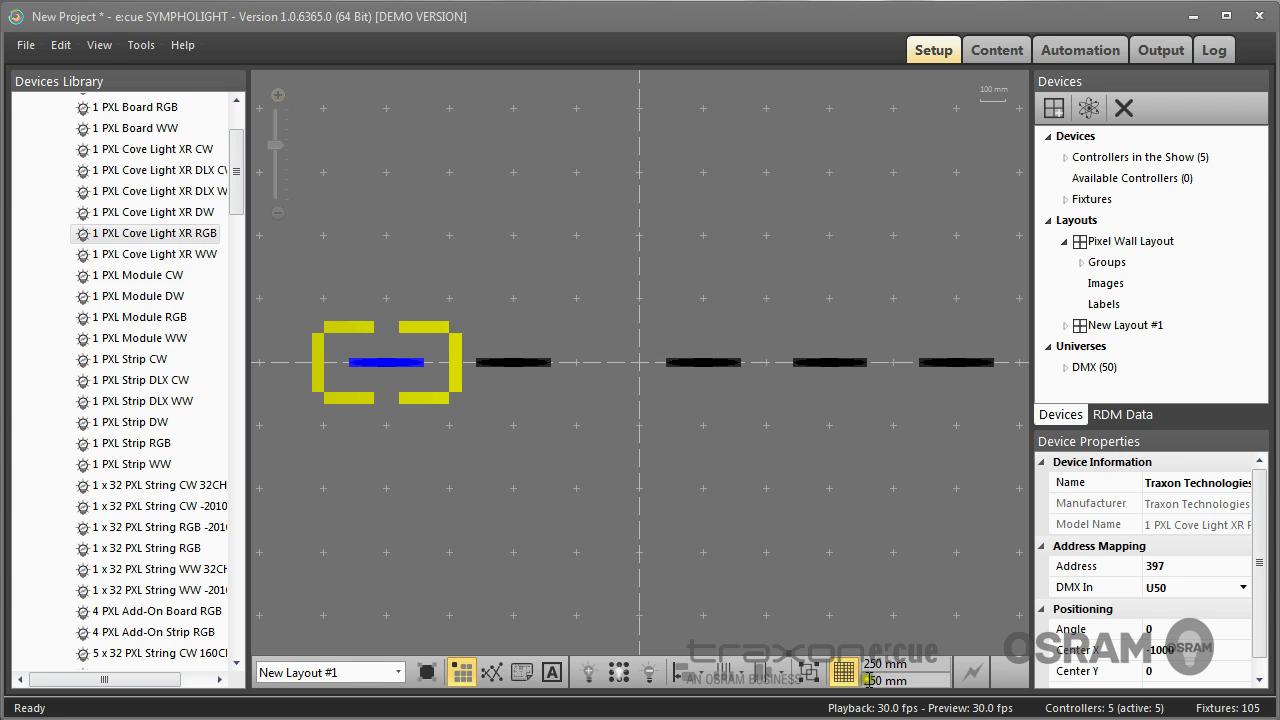
left_click(521, 365)
left_click_drag(553, 361, 603, 363)
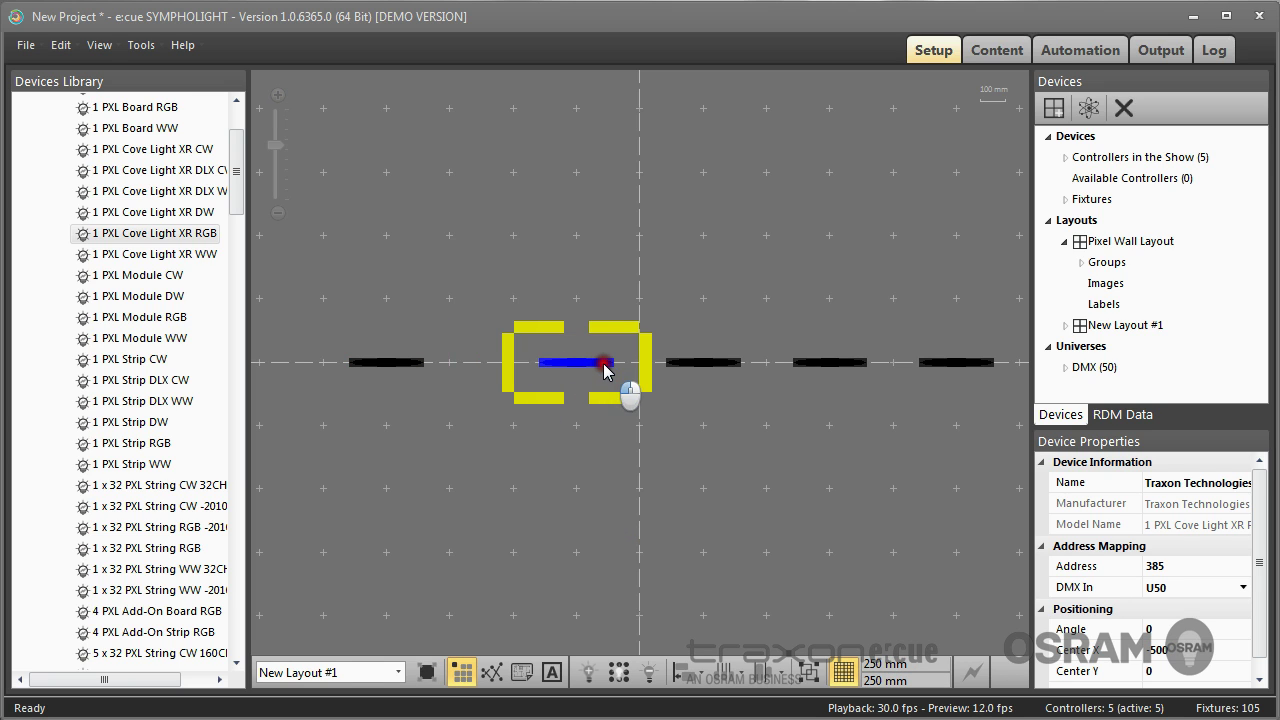
left_click(393, 366)
left_click_drag(393, 366, 494, 417)
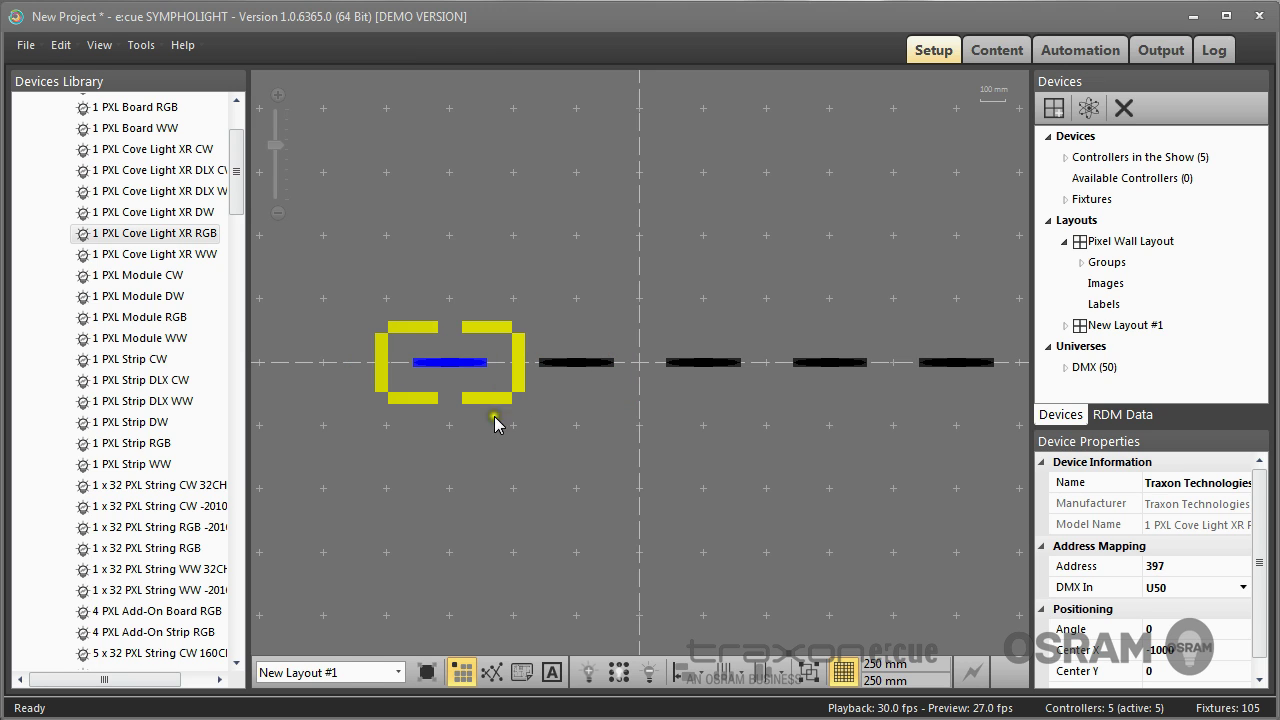
left_click(553, 495)
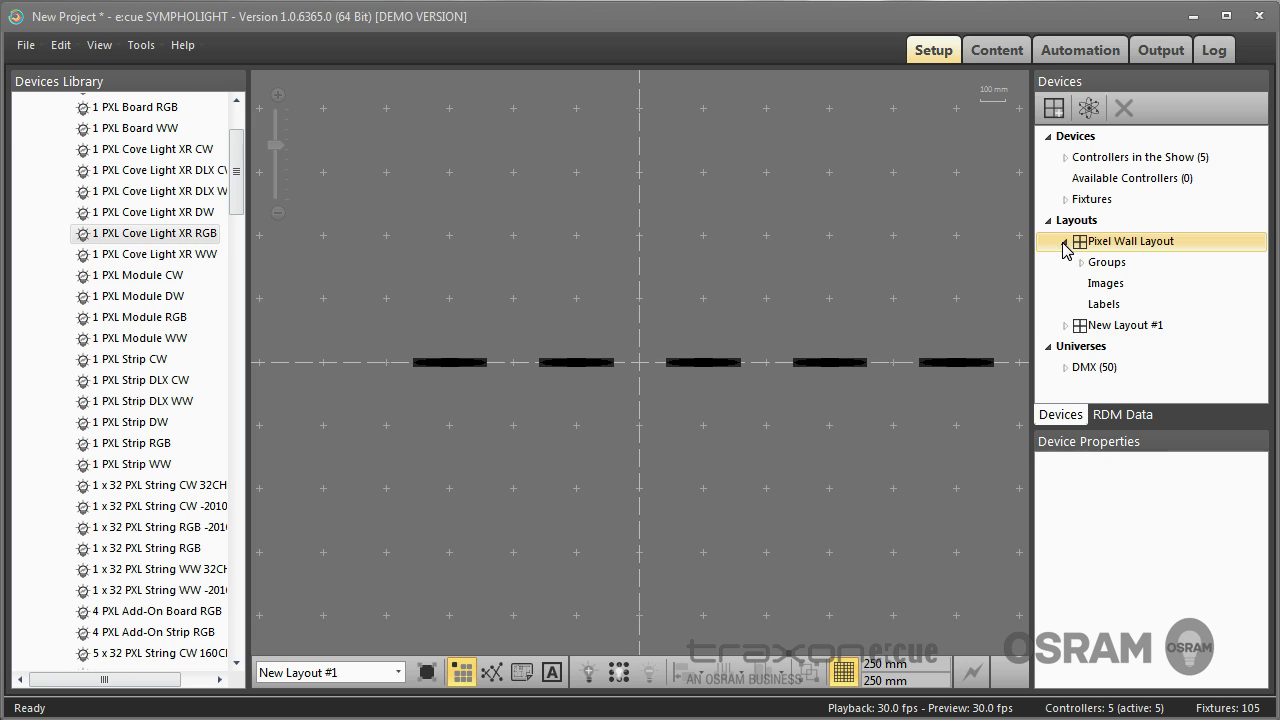
Rename the new layout as Cove Light Layout.
left_click(1144, 334)
left_click(1144, 334)
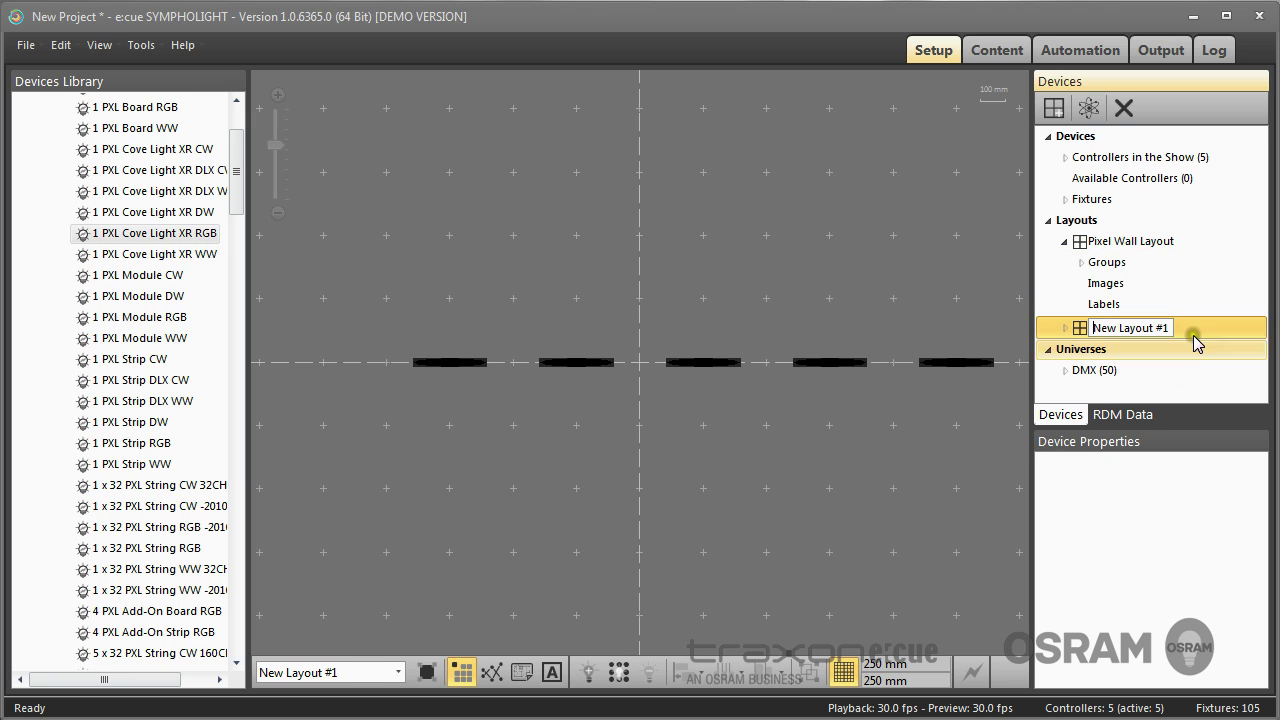
left_click_drag(1170, 328, 1064, 330)
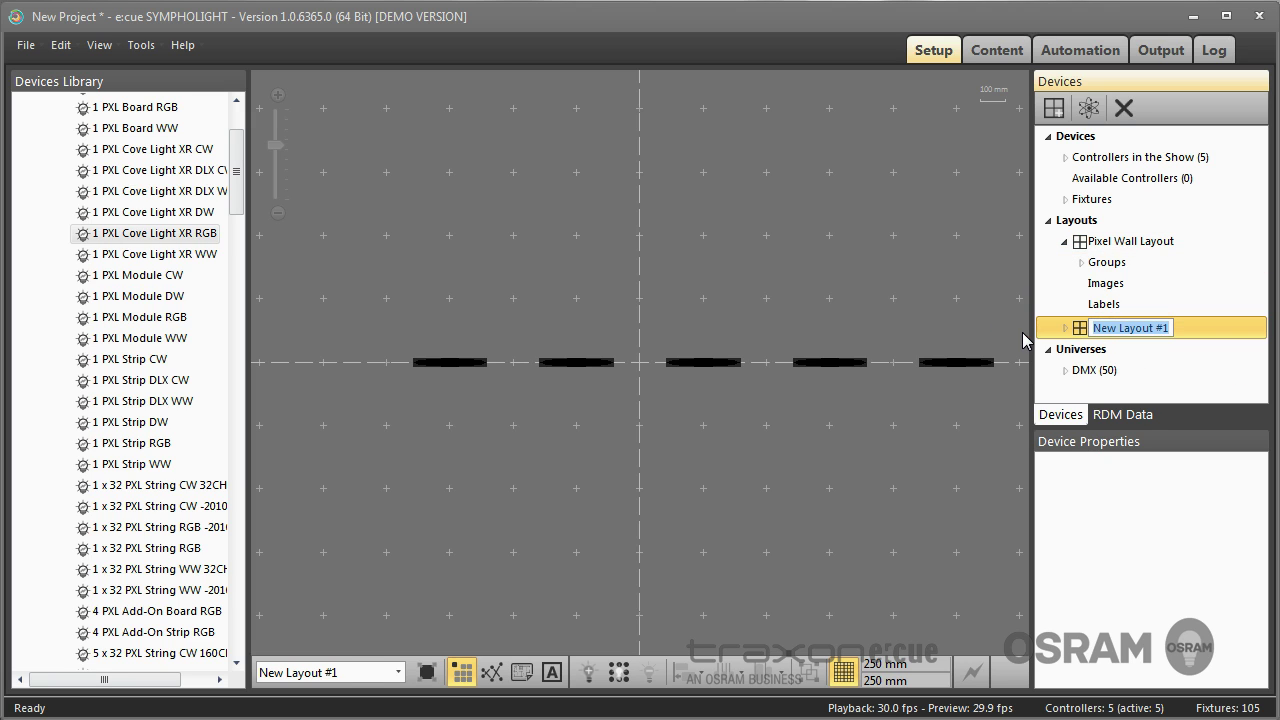
type("Col")
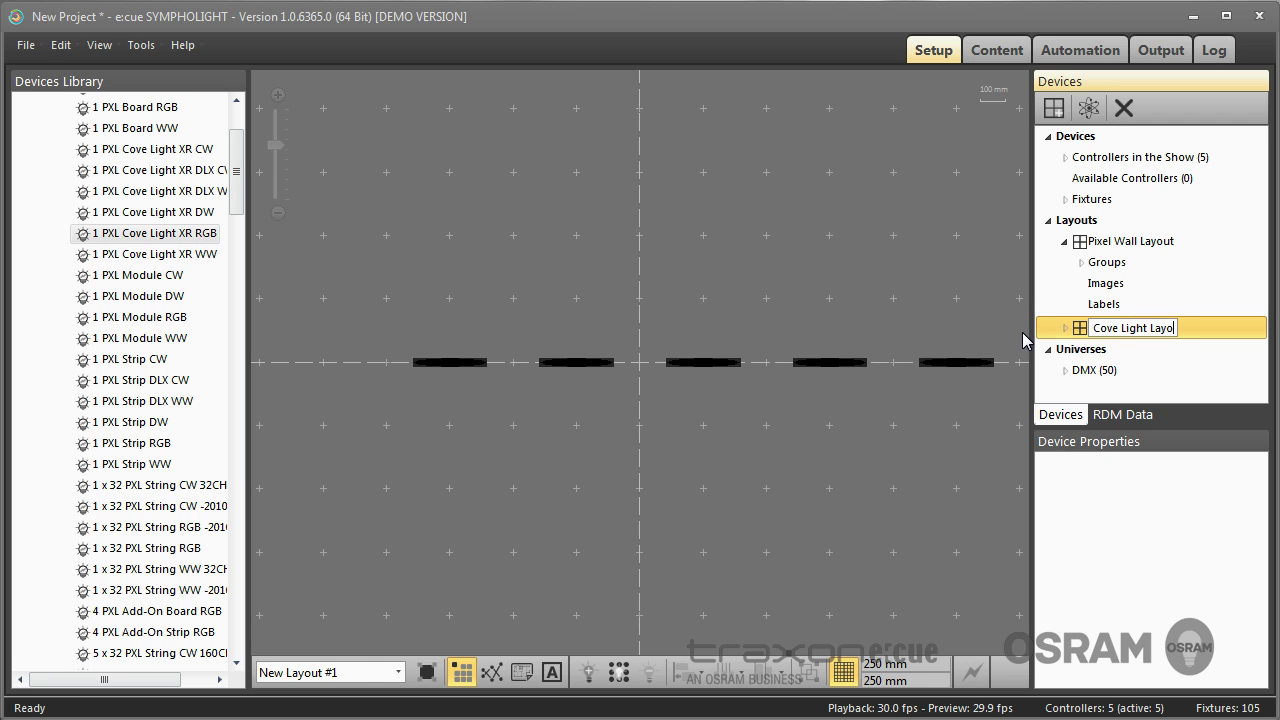
type("e Light Layout")
key("Return")
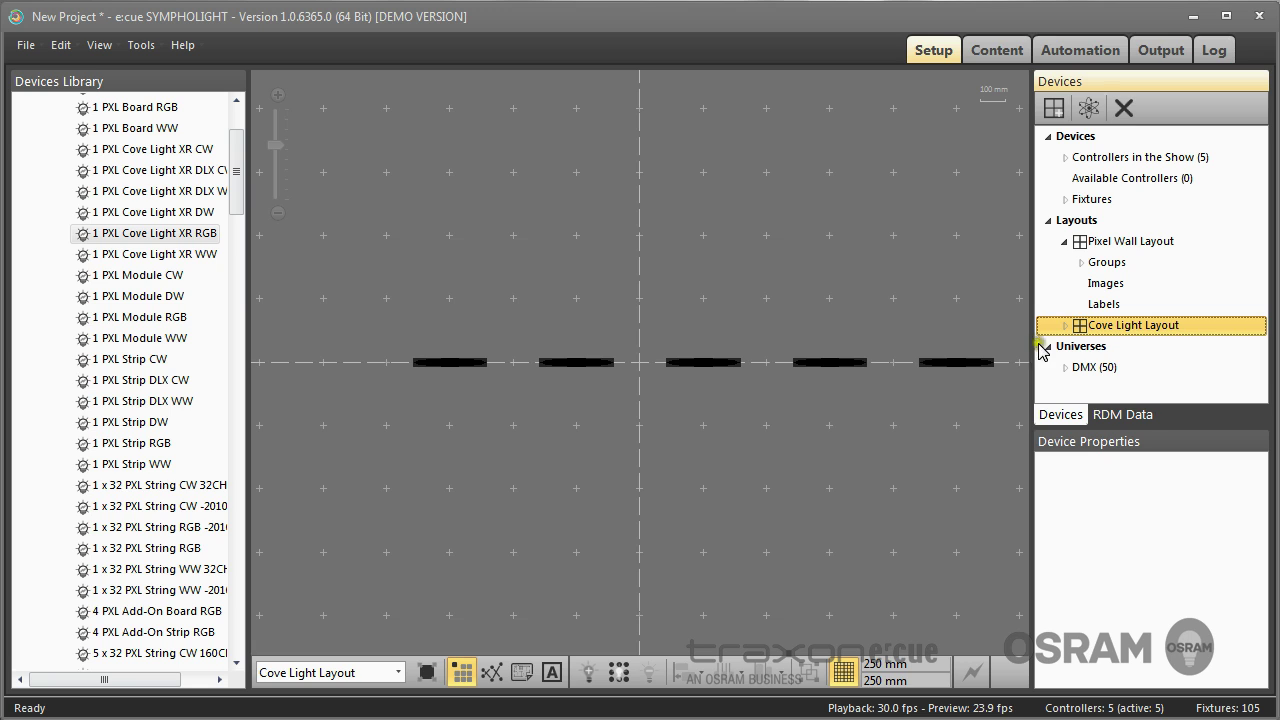
Review the device properties and address mapping of the two leftmost cove lights.
left_click(471, 366)
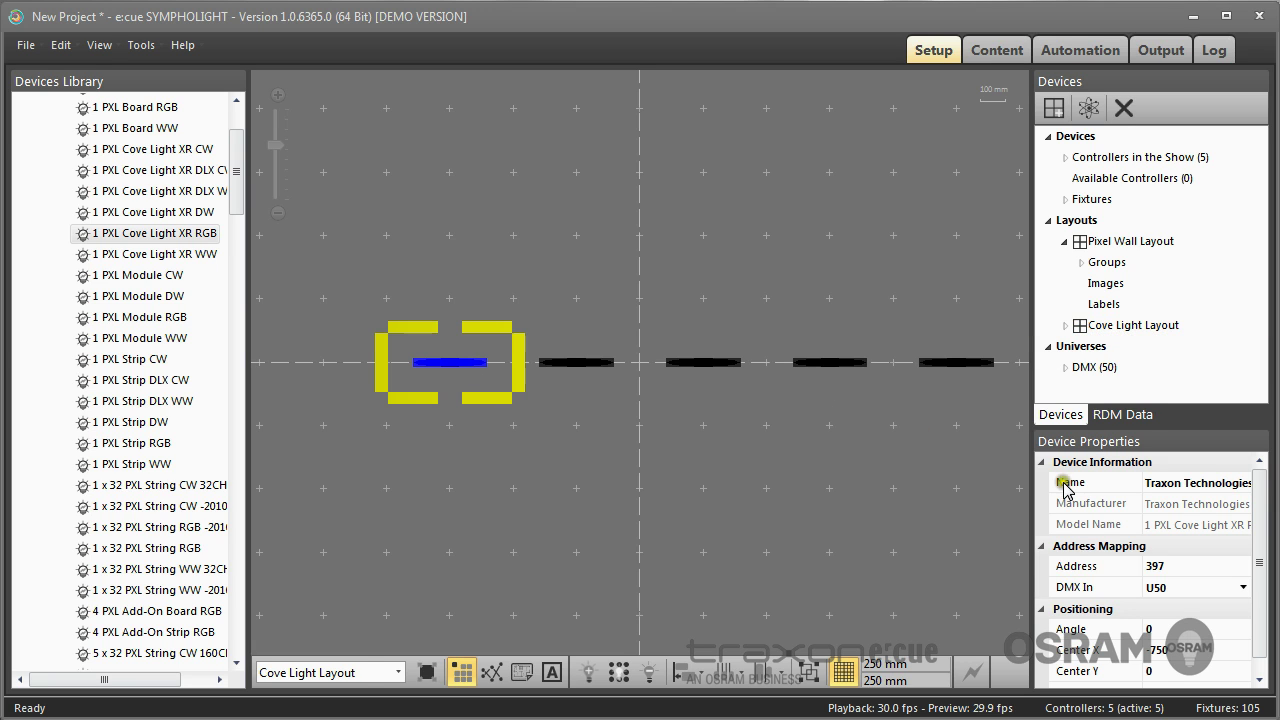
left_click(586, 362)
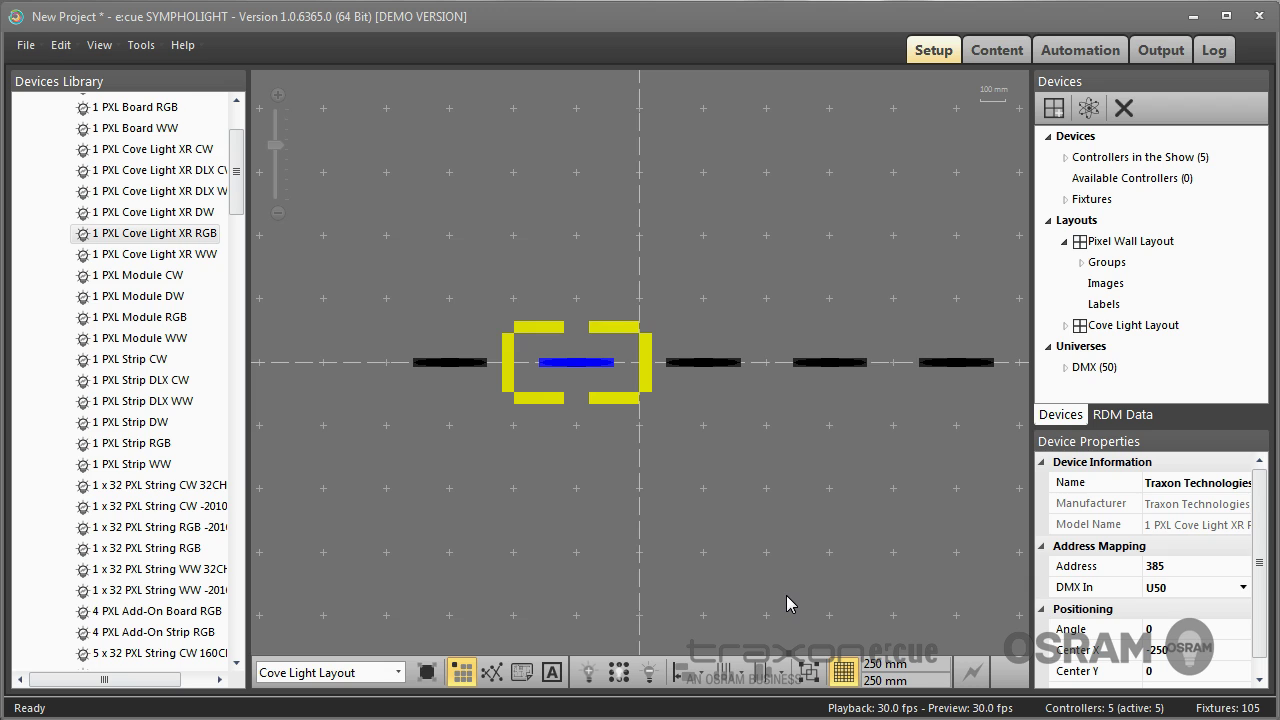
left_click(812, 483)
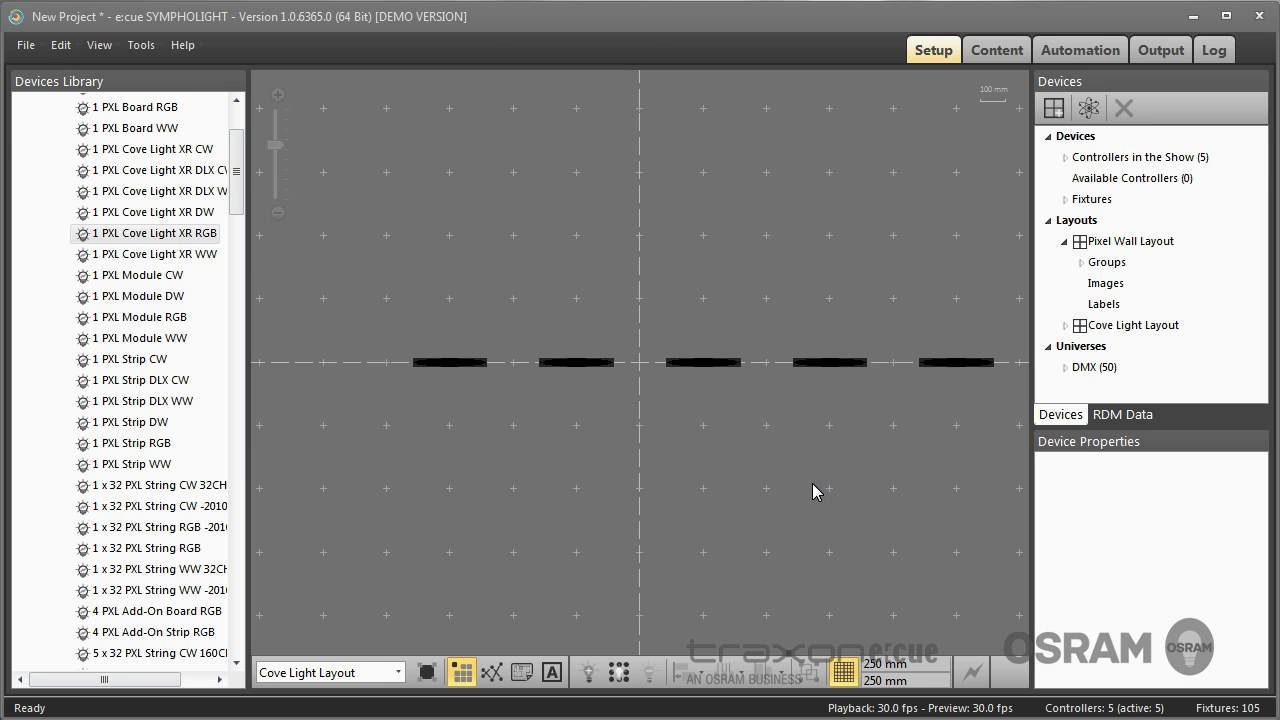
Select the three leftmost cove lights together and create a group from them.
left_click(470, 366)
left_click(593, 362)
left_click(708, 362, "ctrl")
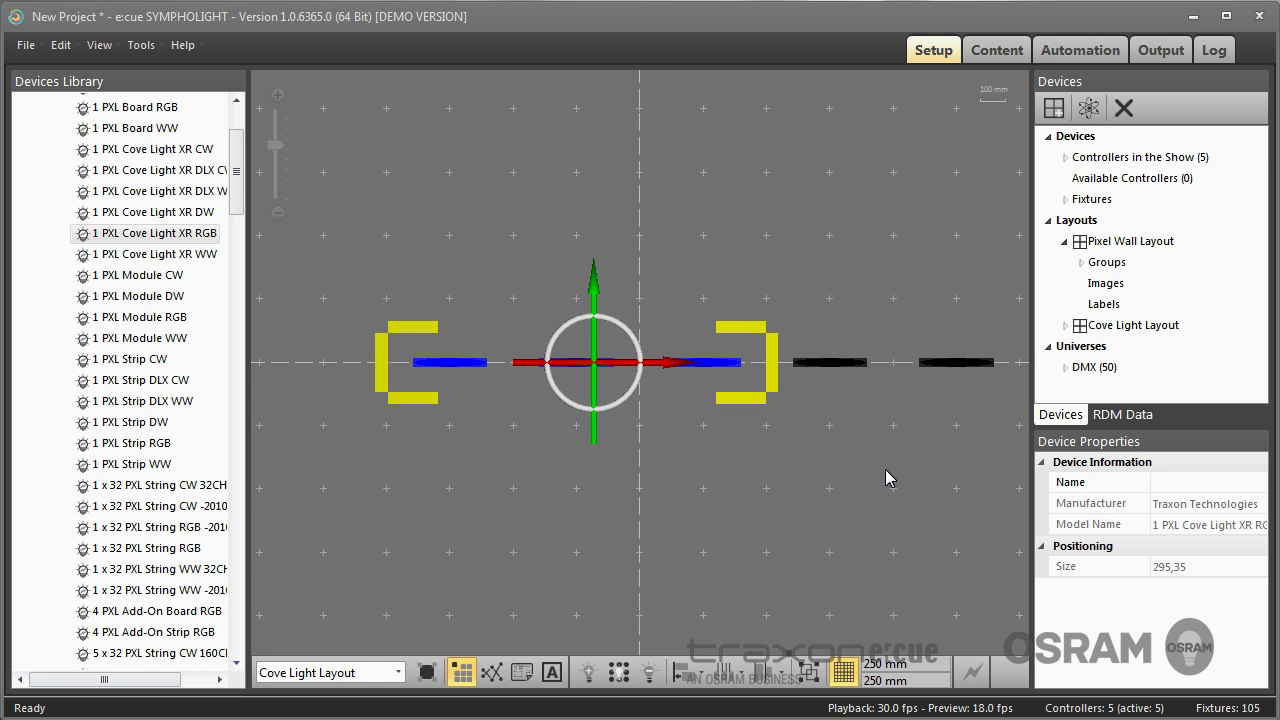
left_click(809, 672)
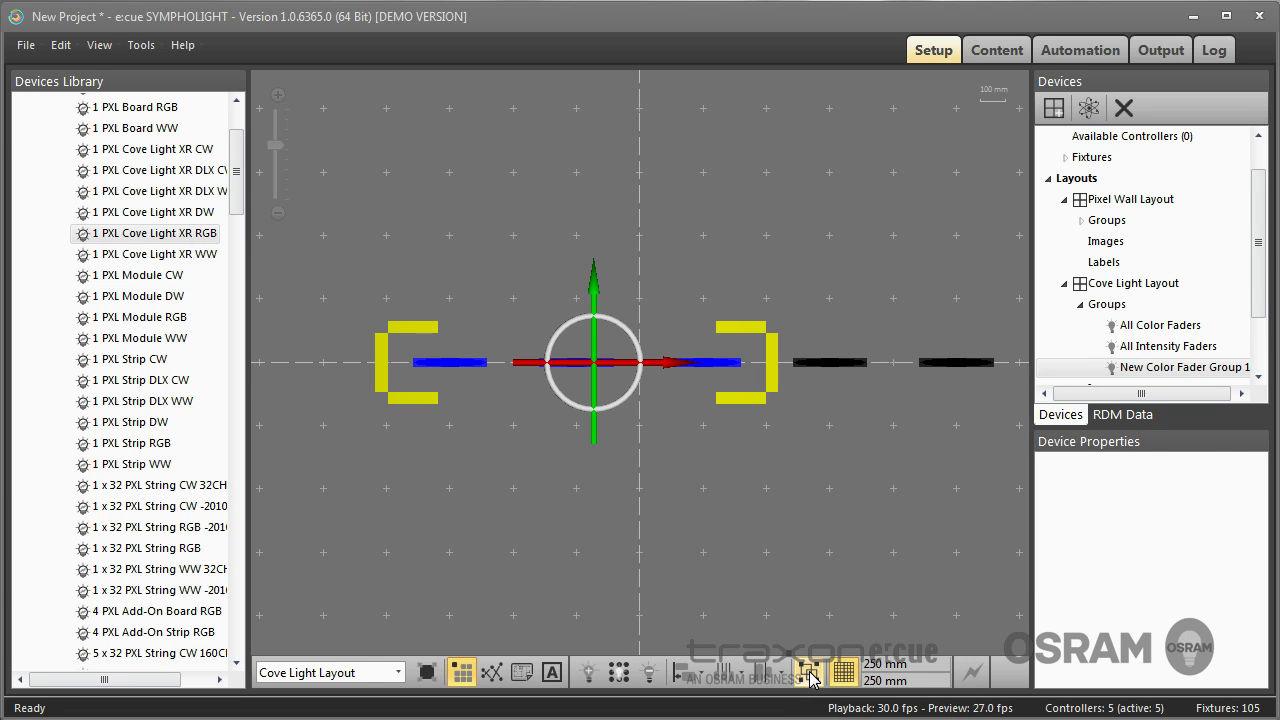
Rename the new color fader group in the Cove Light Layout as First Coves.
left_click_drag(1262, 240, 1265, 277)
left_click(1215, 308)
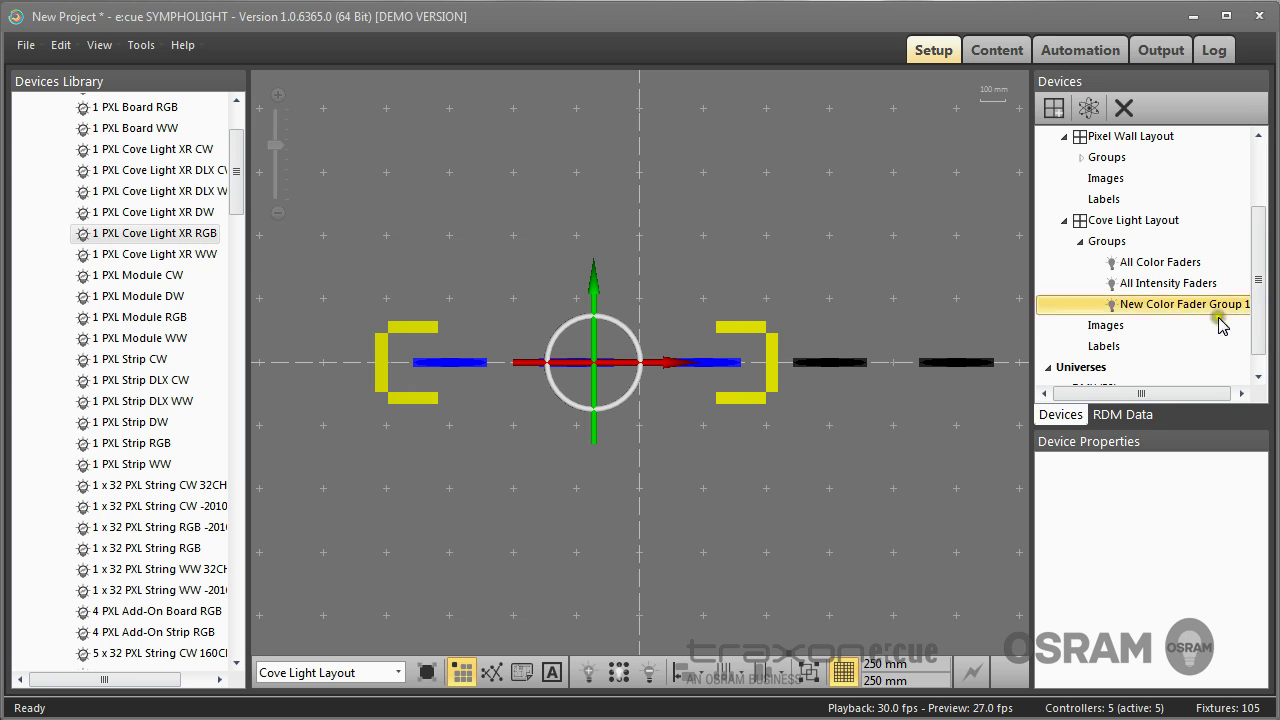
left_click(1153, 309)
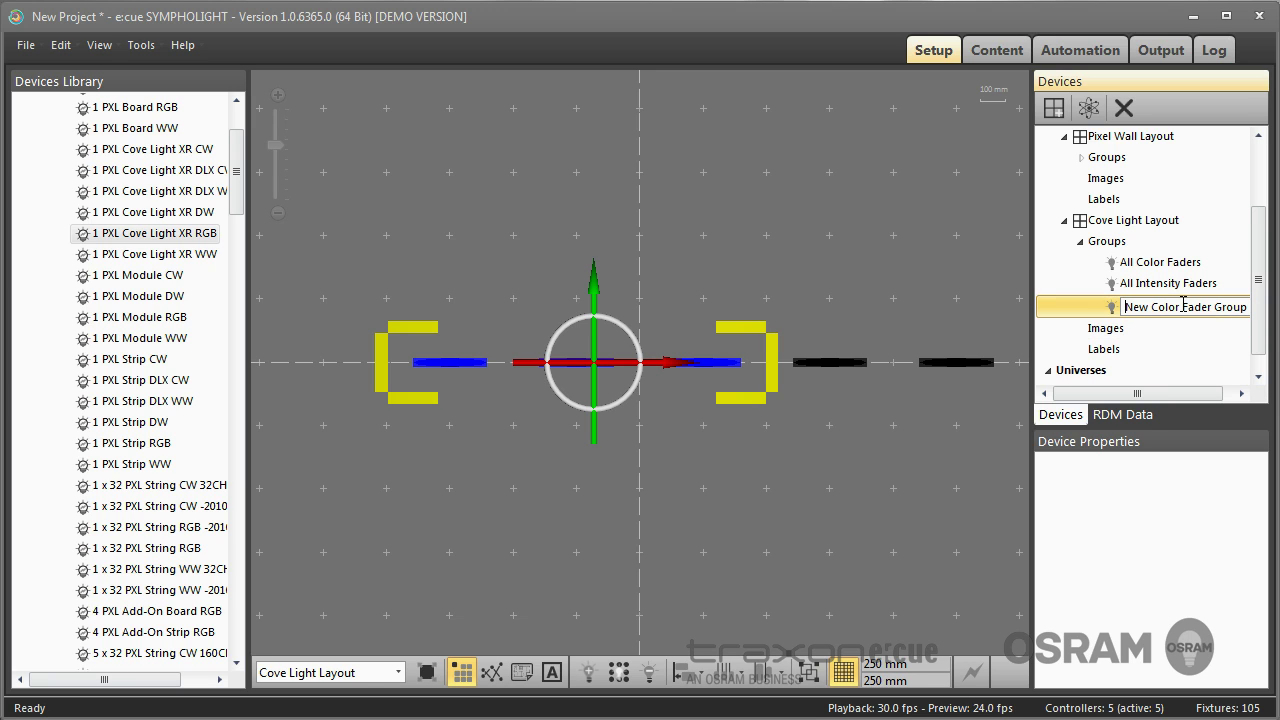
left_click_drag(1245, 307, 1080, 308)
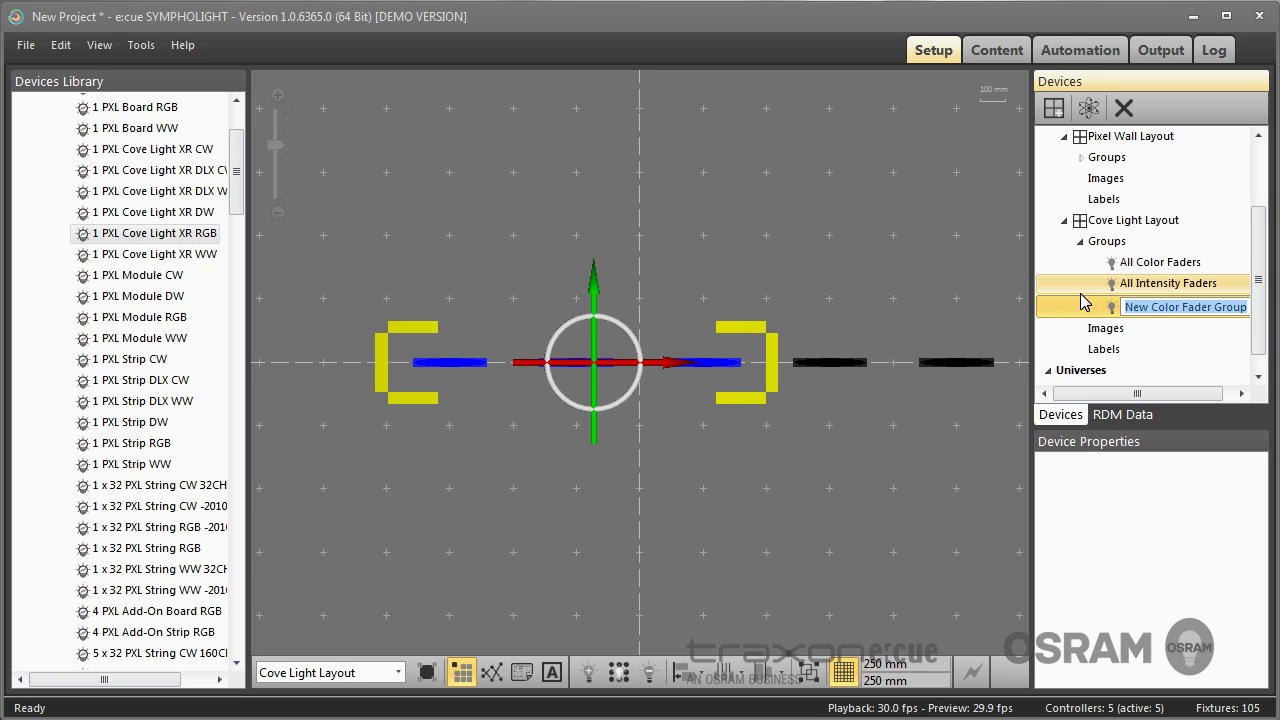
type("First Coves 1")
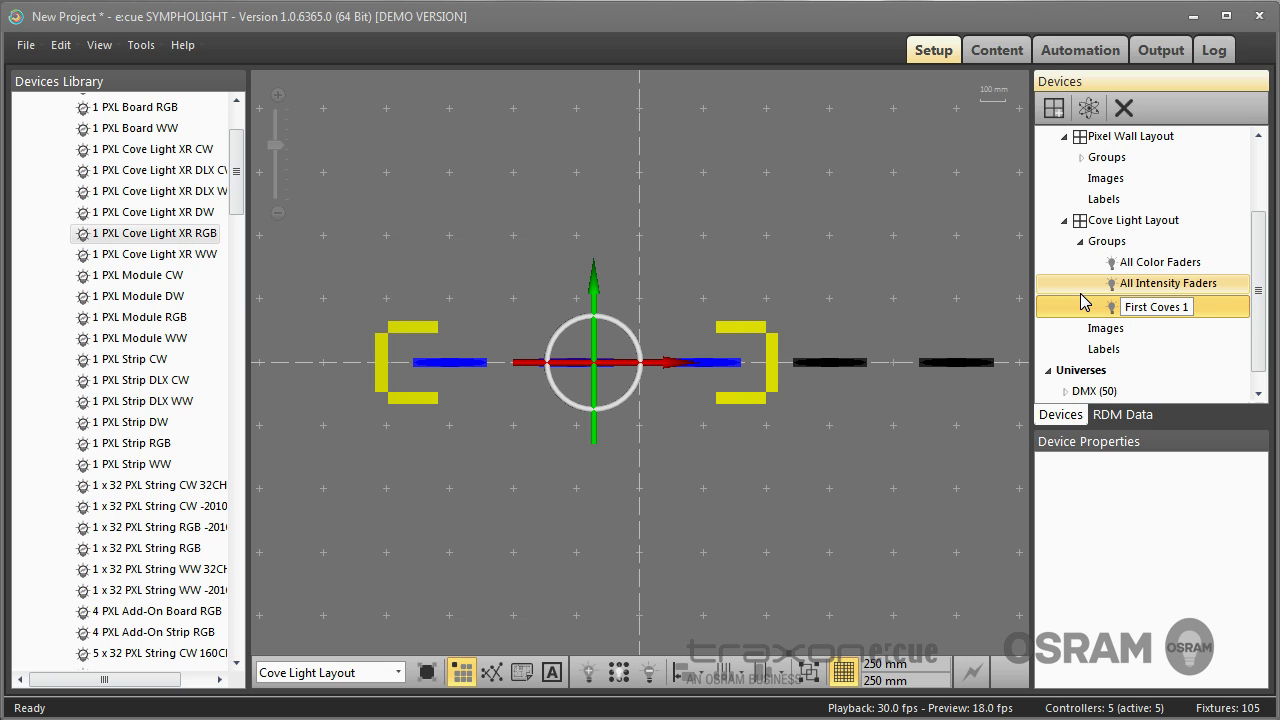
key("Delete")
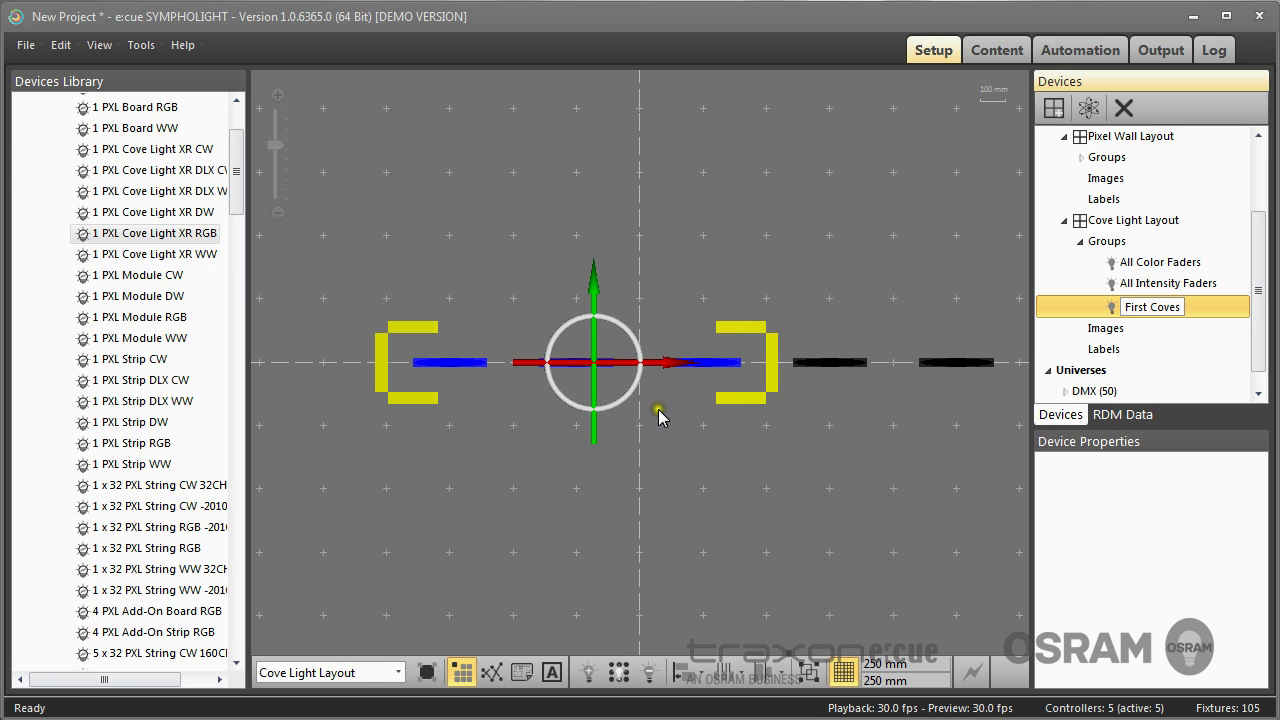
left_click(741, 481)
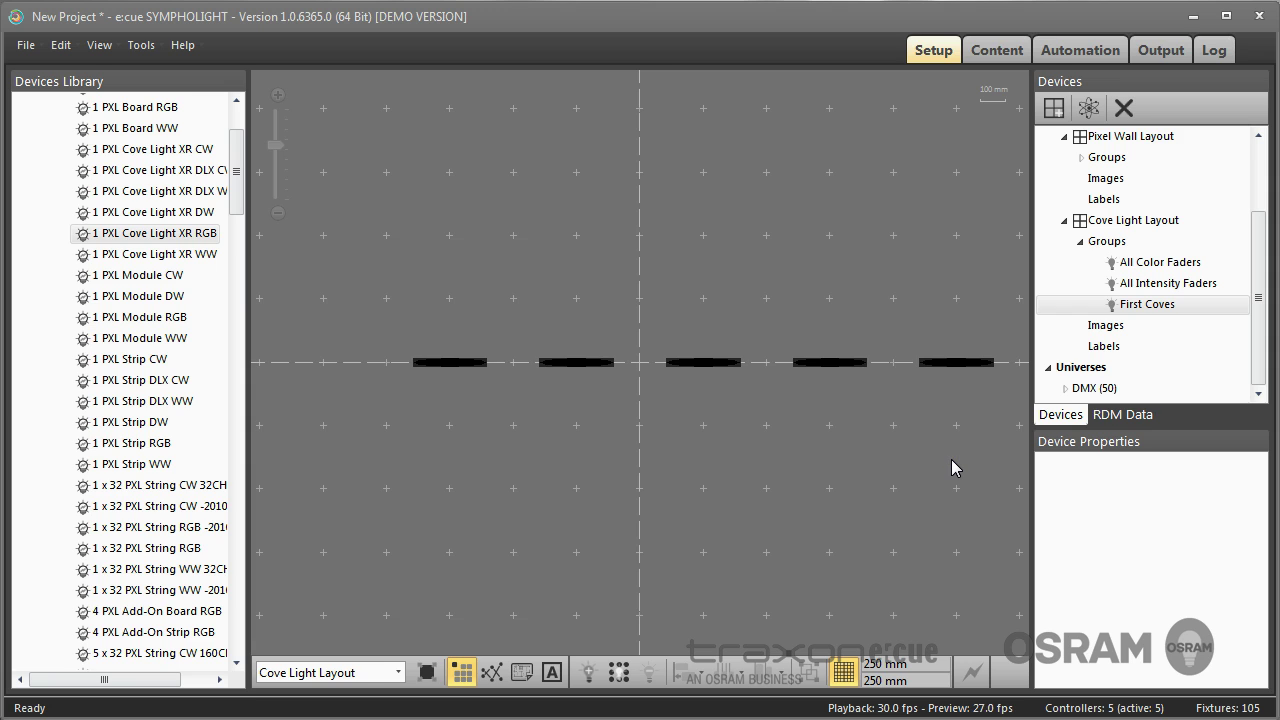
Collapse the Cove Light Layout's groups and view the Pixel Wall Layout, then return to the Cove Light Layout.
left_click(1081, 242)
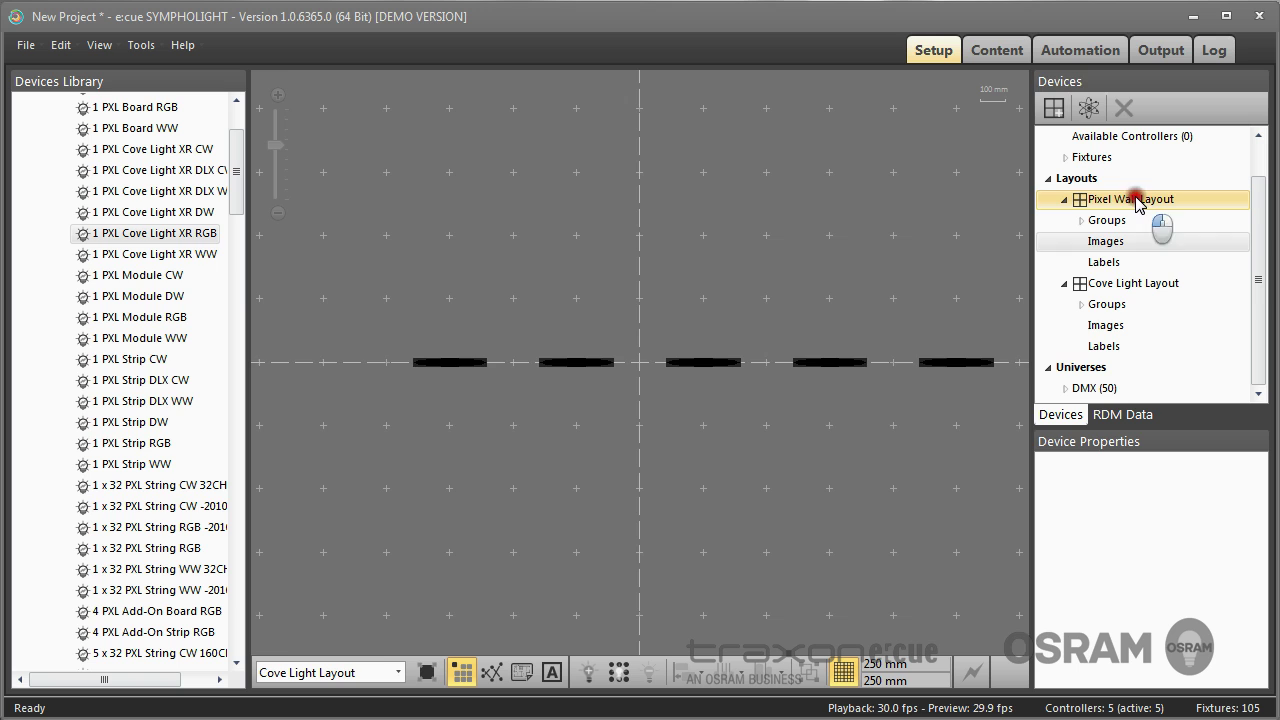
left_click(1137, 201)
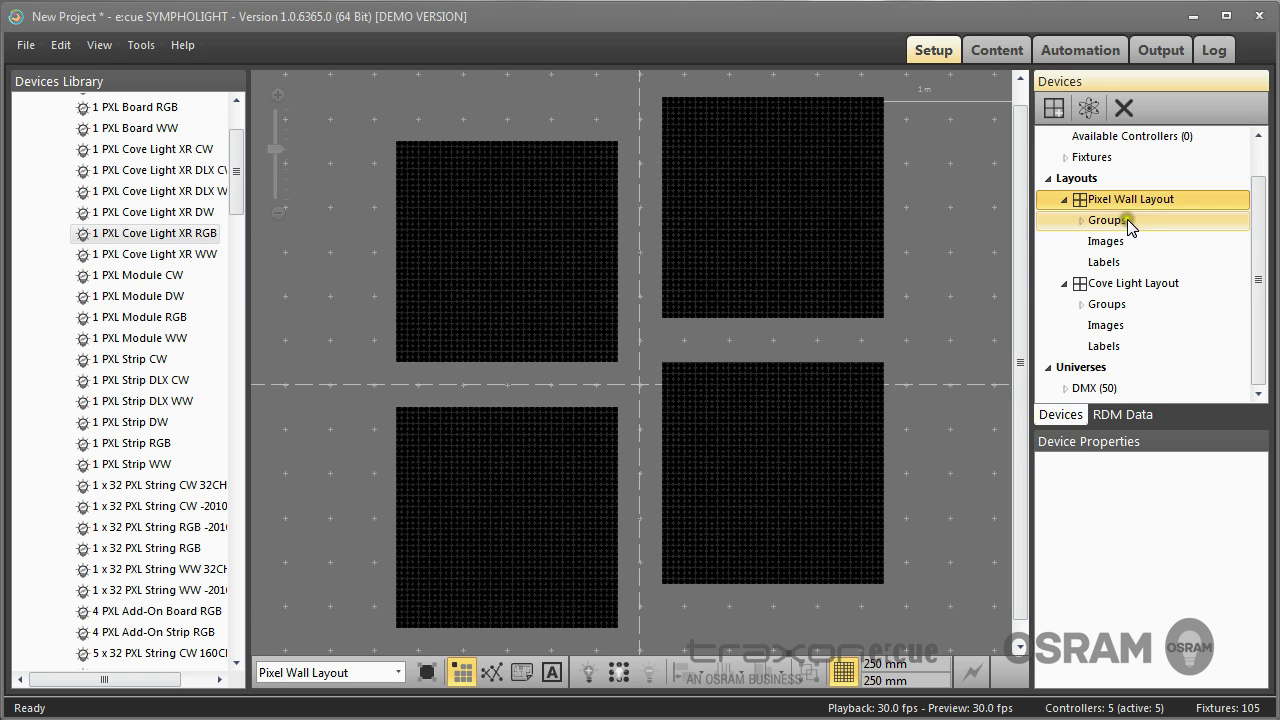
left_click(1120, 285)
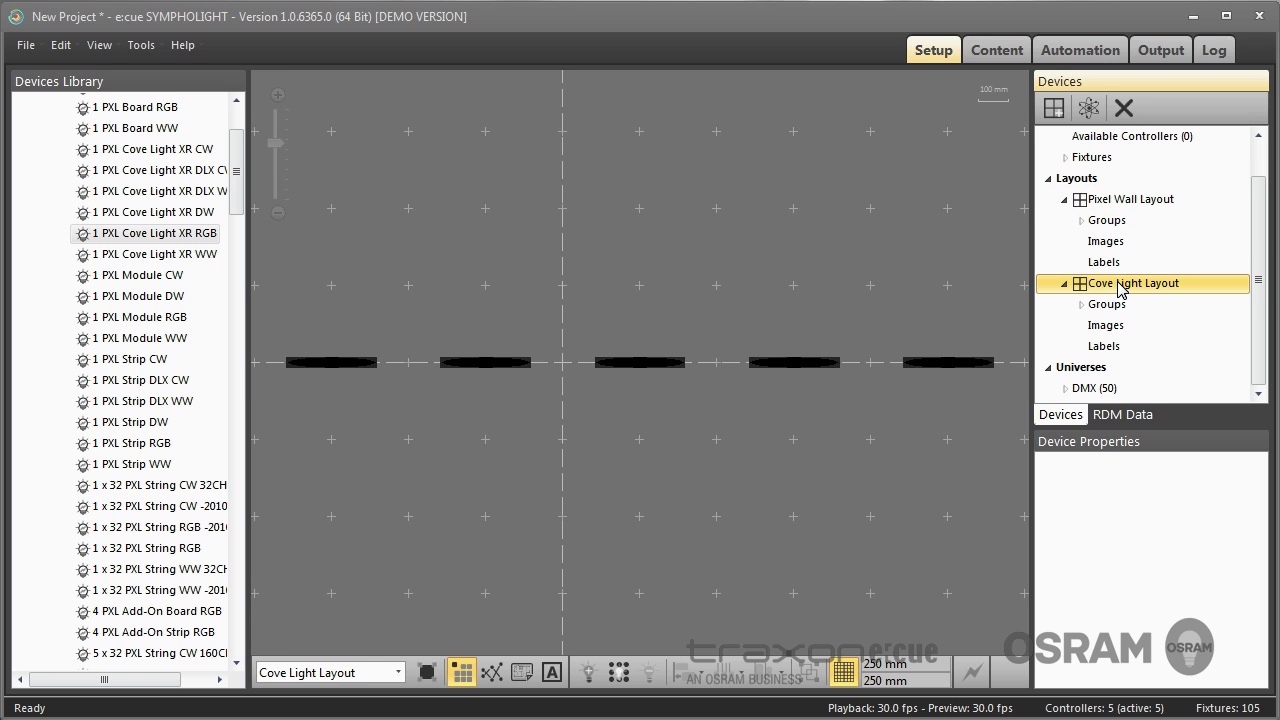
Enlarge the device properties area and review the address mapping and positioning of the middle cove light.
left_click(641, 363)
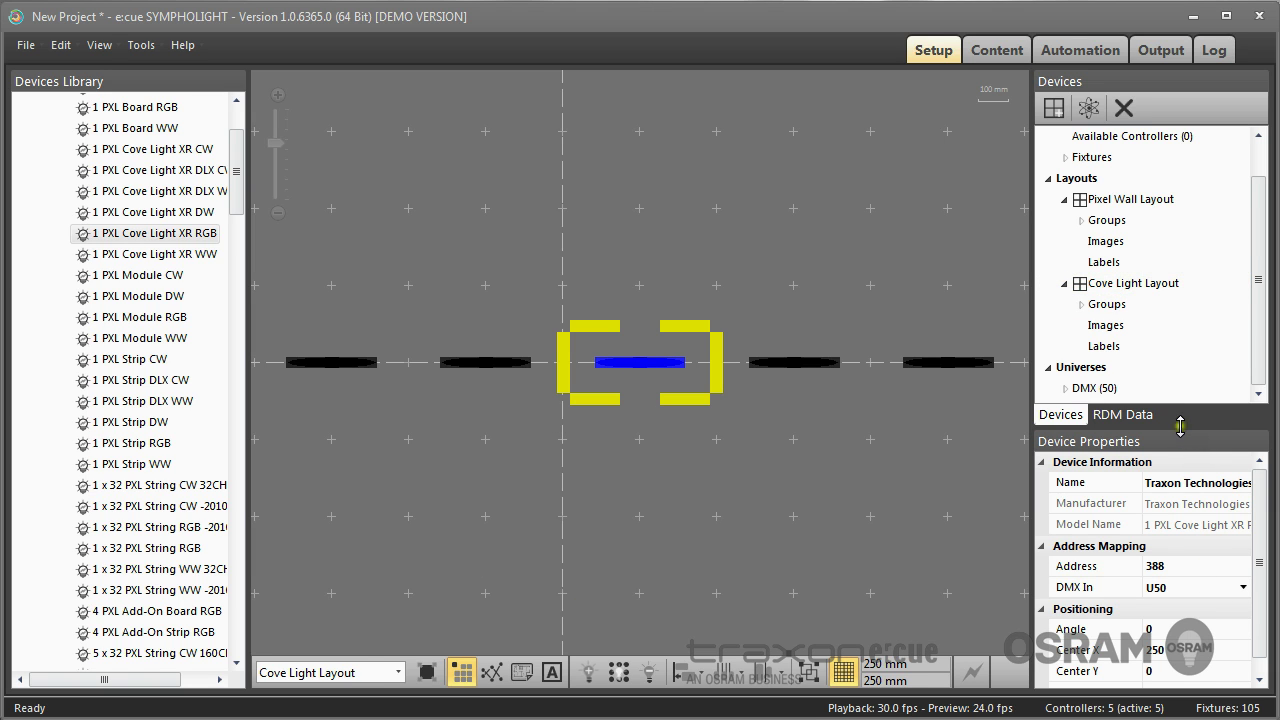
left_click_drag(1200, 452, 1218, 315)
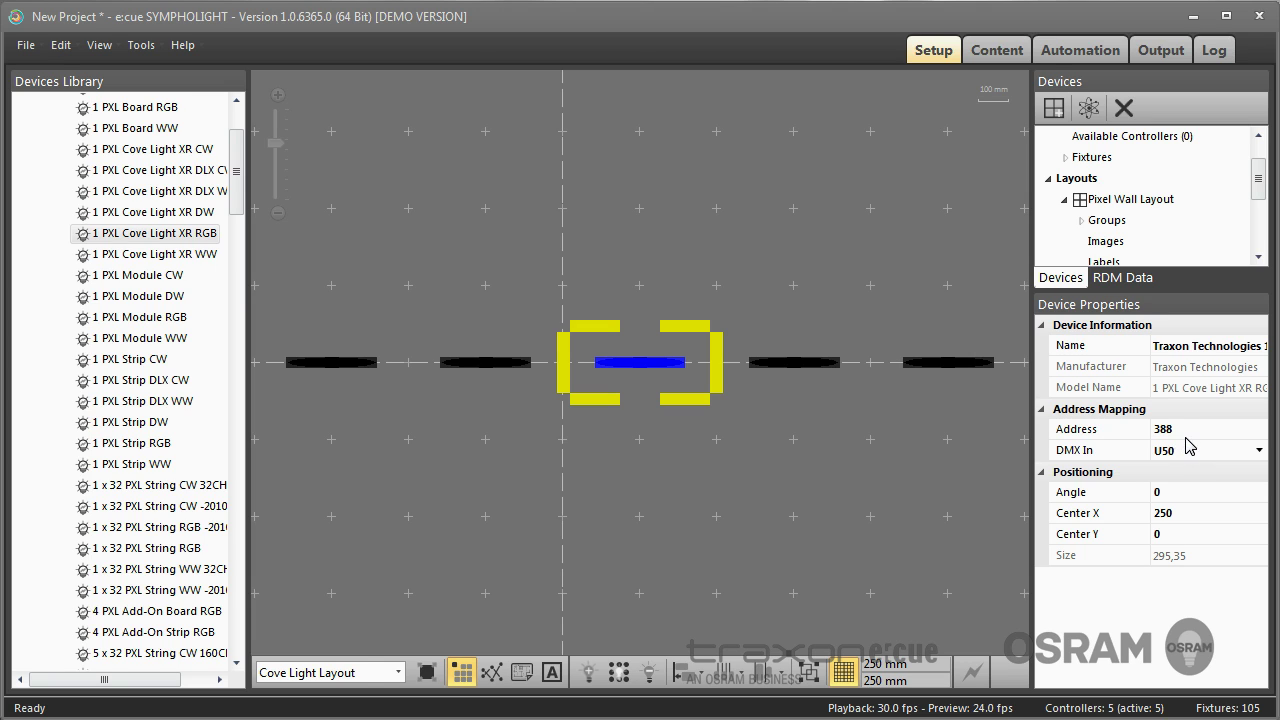
left_click(860, 465)
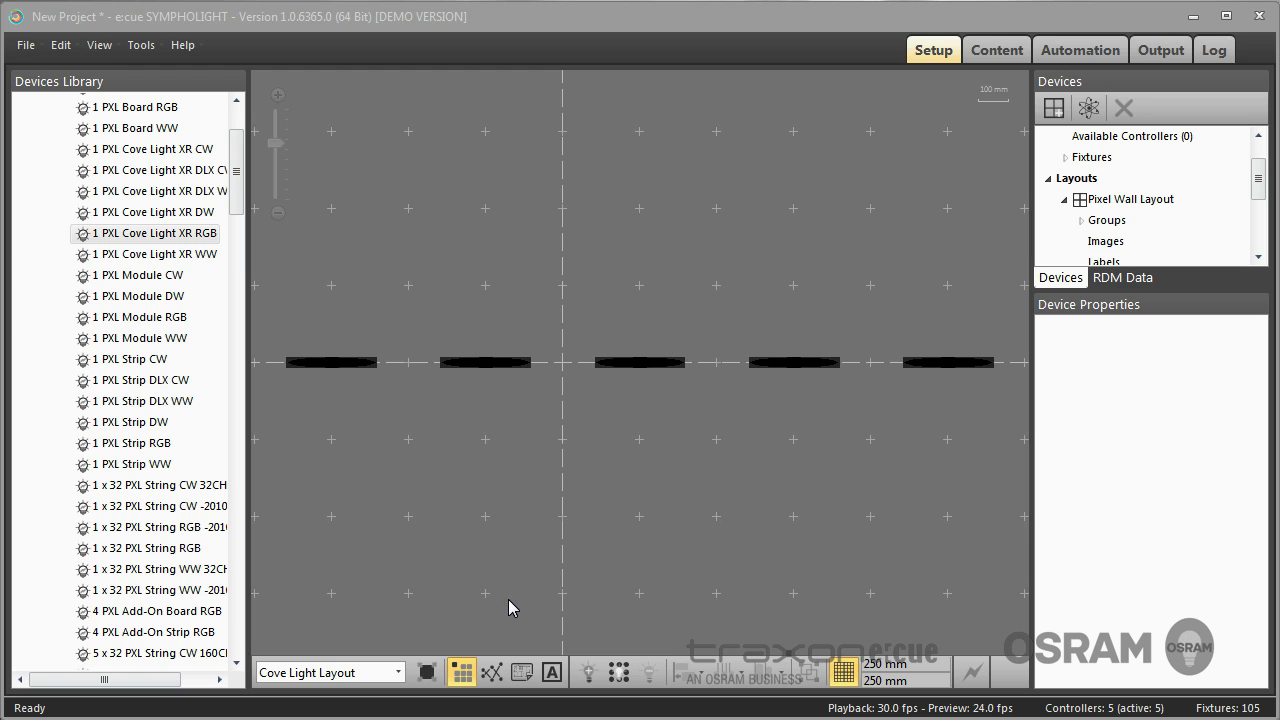
Redraw the cove lights' address wiring by hand as one left-to-right chain through all five fixtures.
left_click(492, 673)
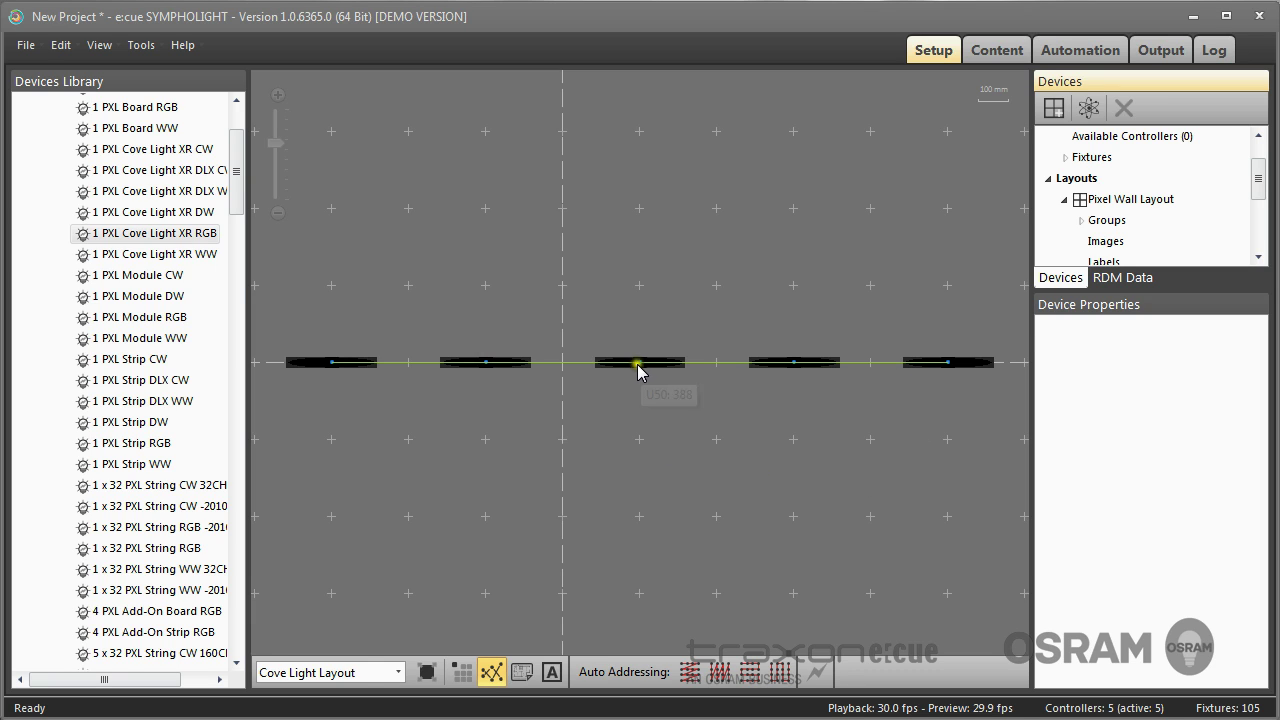
left_click_drag(641, 370, 477, 370)
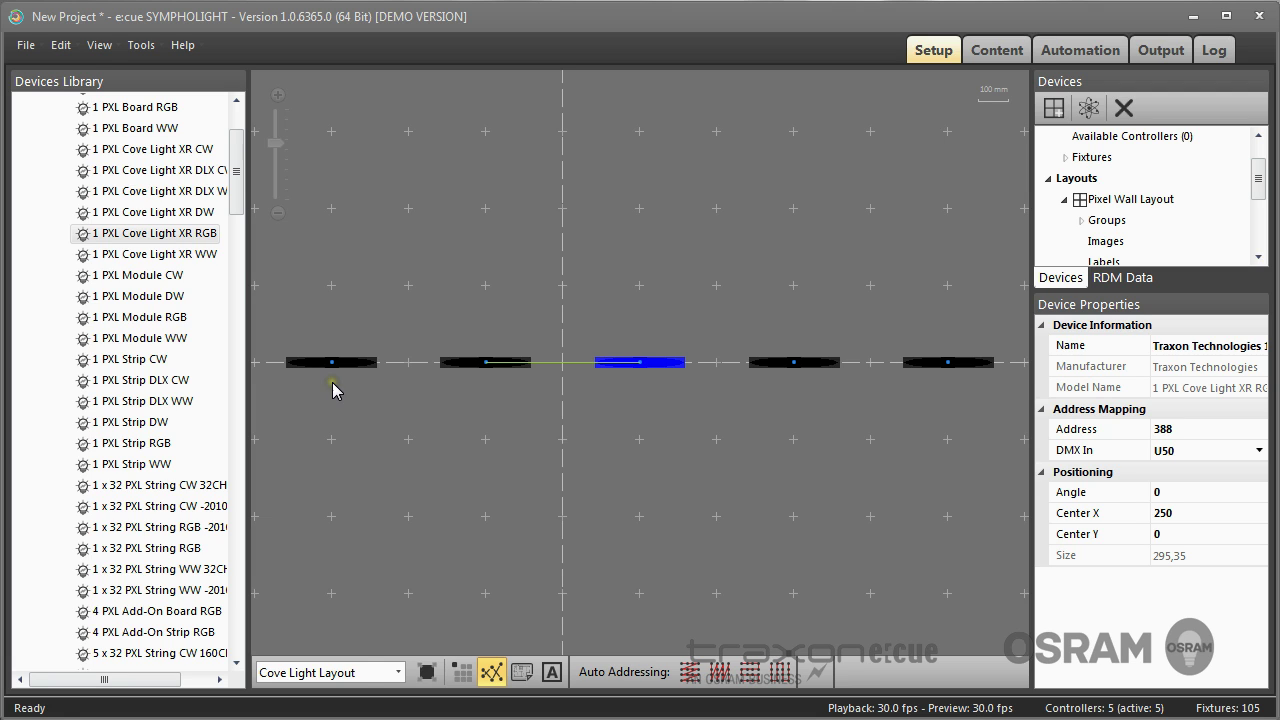
left_click_drag(334, 364, 486, 363)
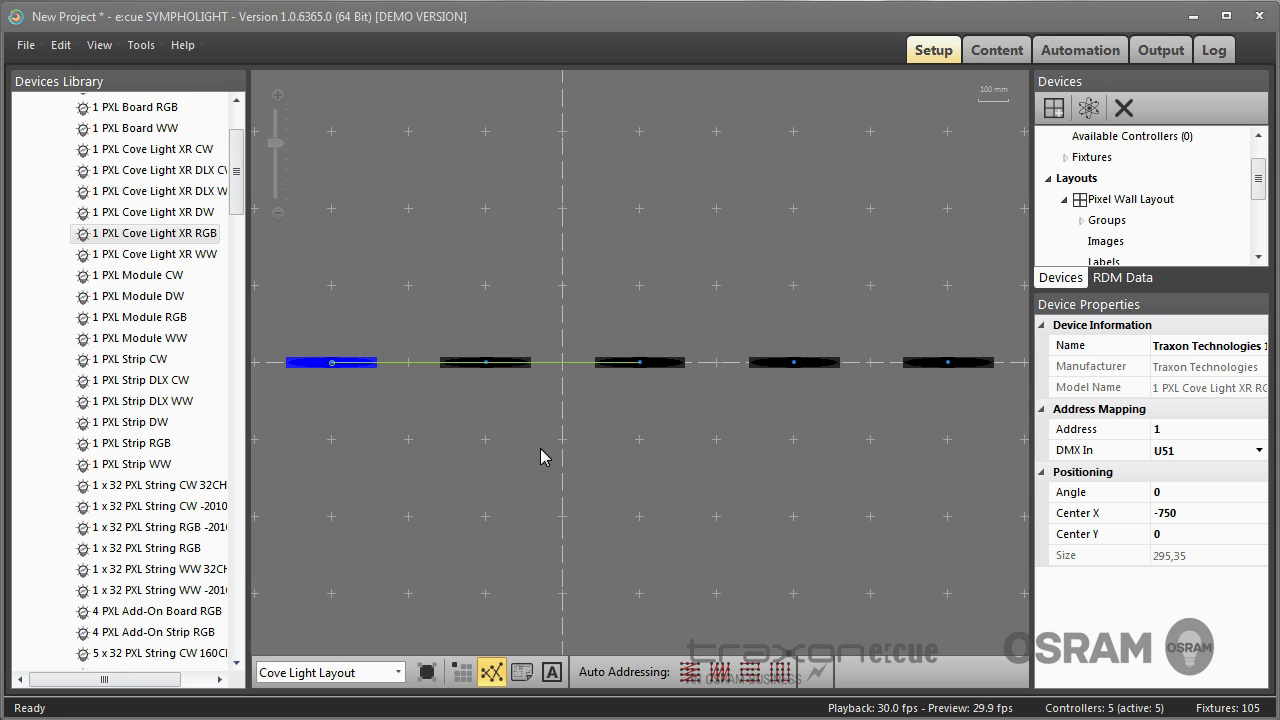
left_click_drag(667, 363, 950, 372)
Select all five cove lights, examine the row-wise auto addressing option, and clear the selection.
left_click(393, 475)
left_click_drag(284, 269, 1008, 438)
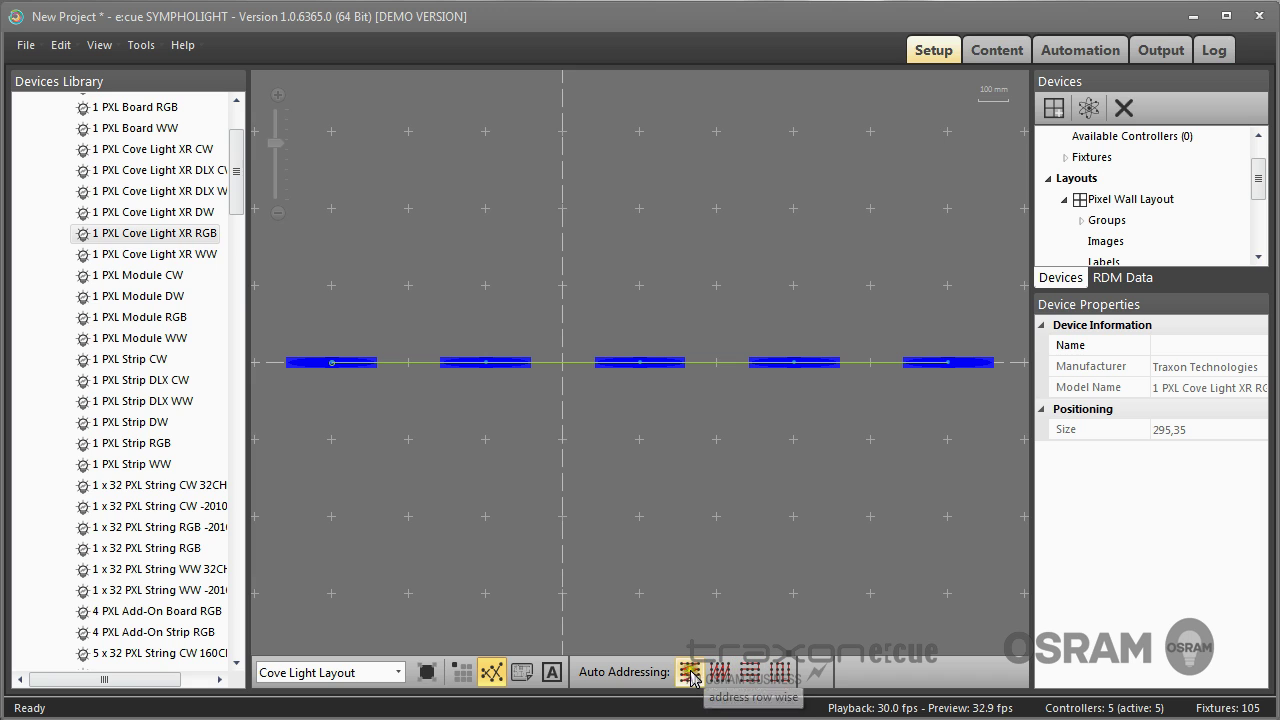
left_click(645, 528)
Add a text label to the Cove Light Layout and place it above the lights at about X -353, Y -486.
left_click(521, 677)
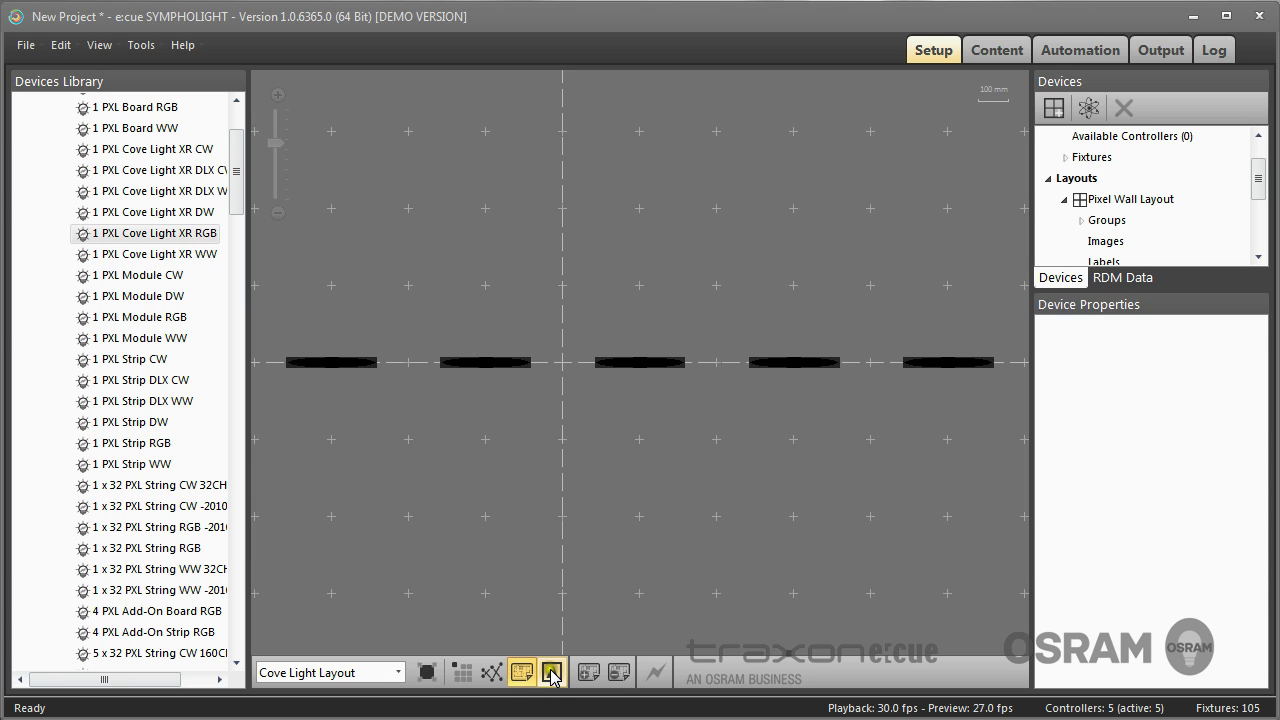
left_click(552, 676)
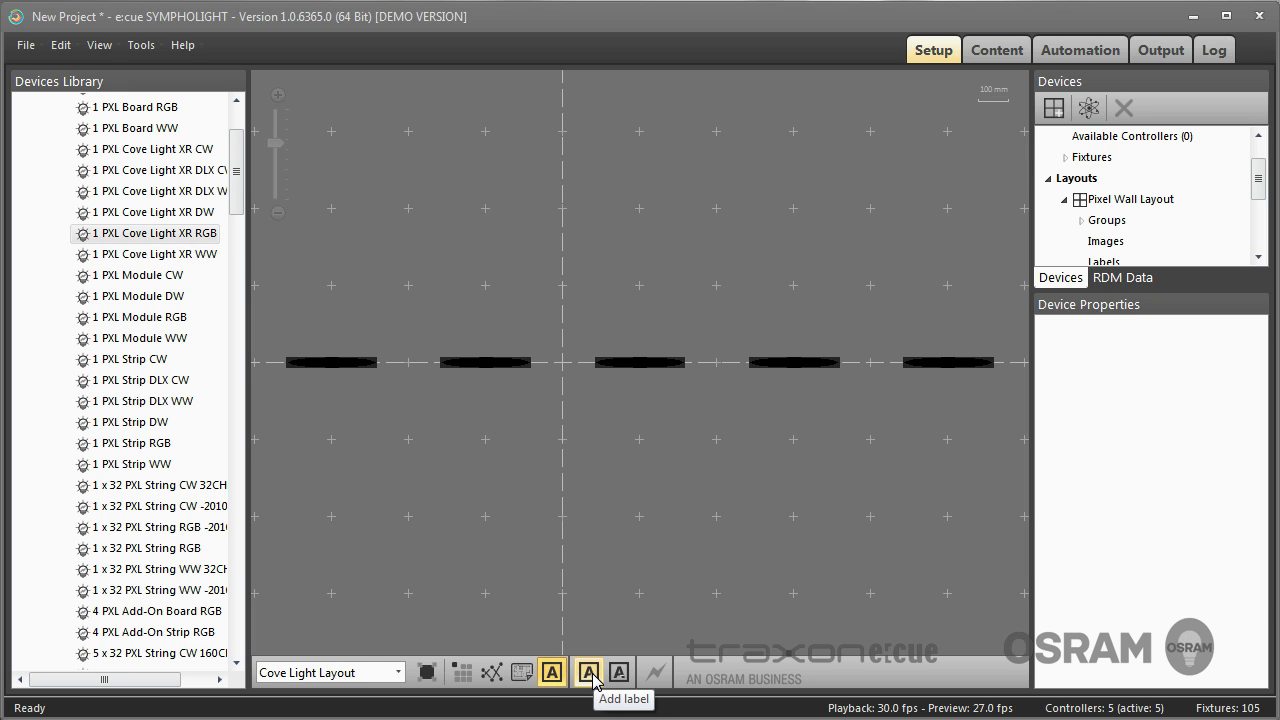
left_click(590, 673)
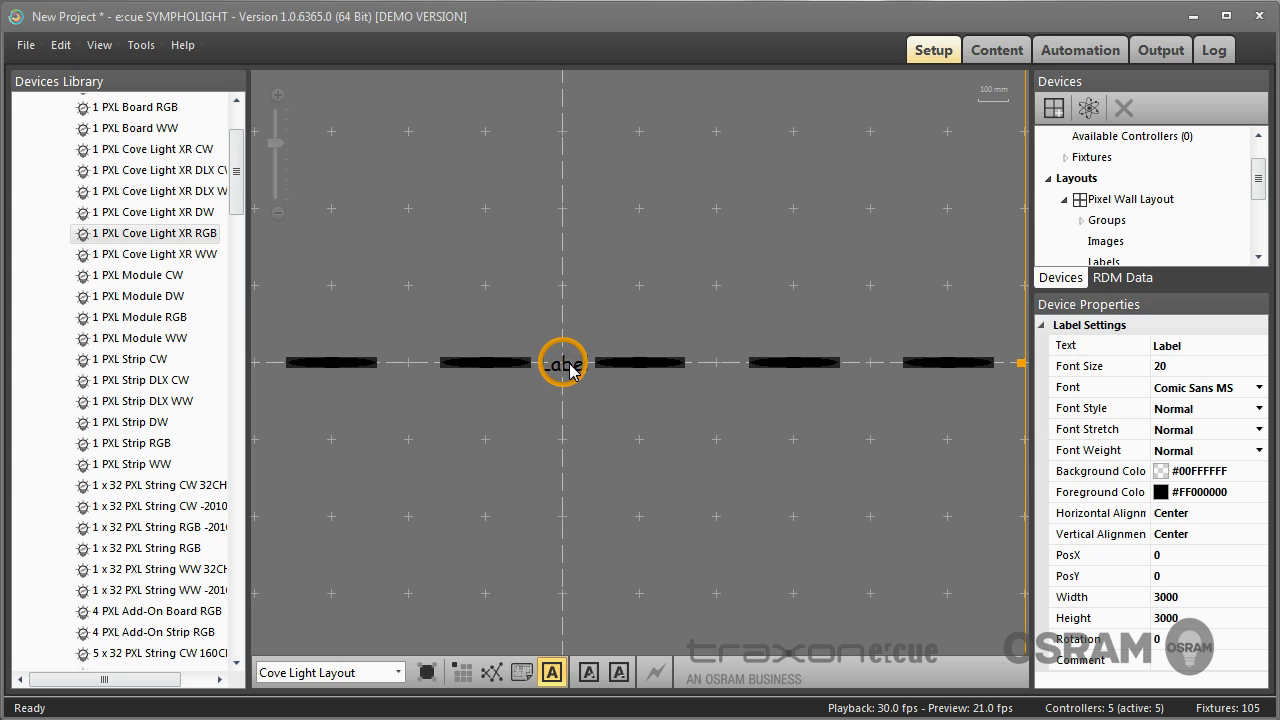
left_click_drag(510, 255, 486, 243)
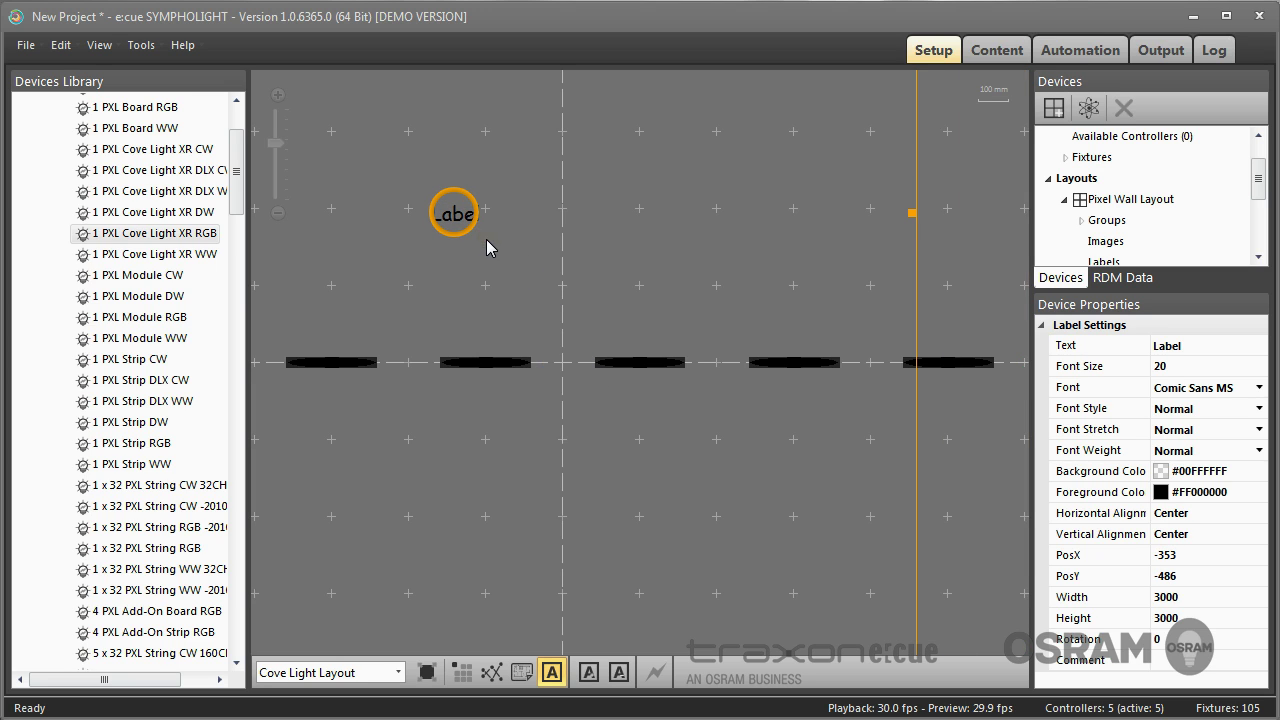
Set the new label's text to My Context.
left_click(1190, 346)
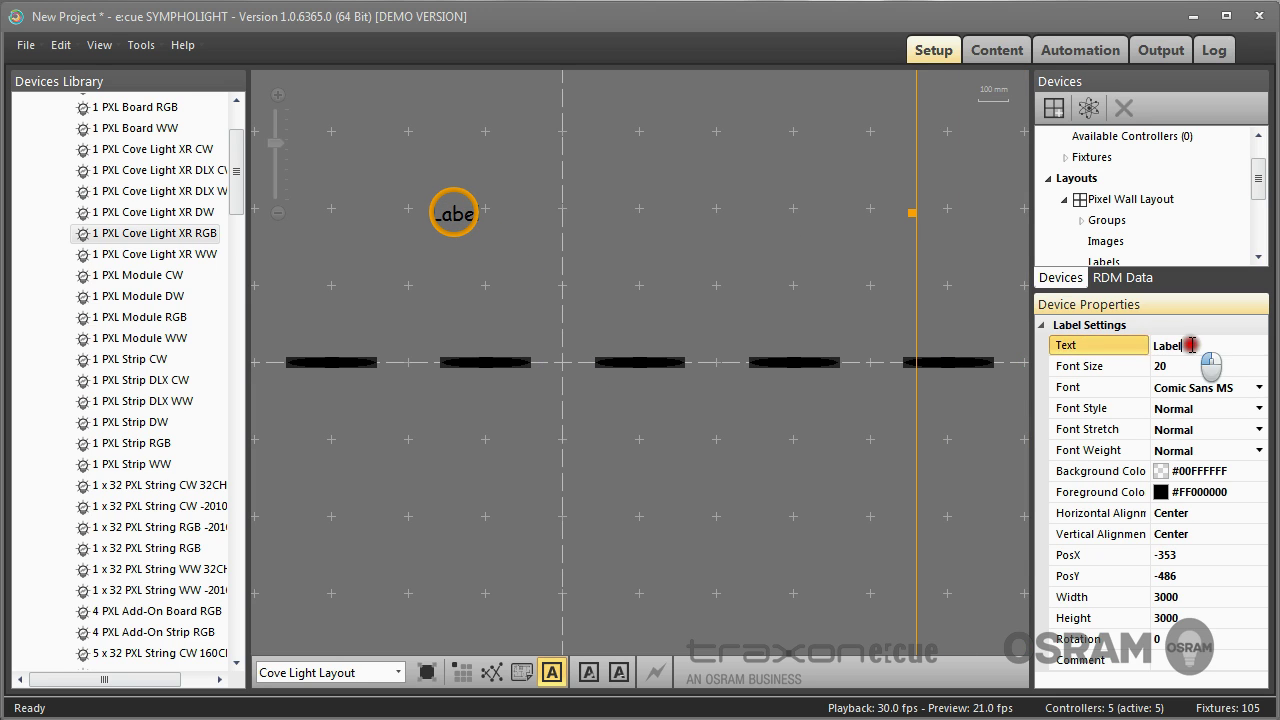
type("My ")
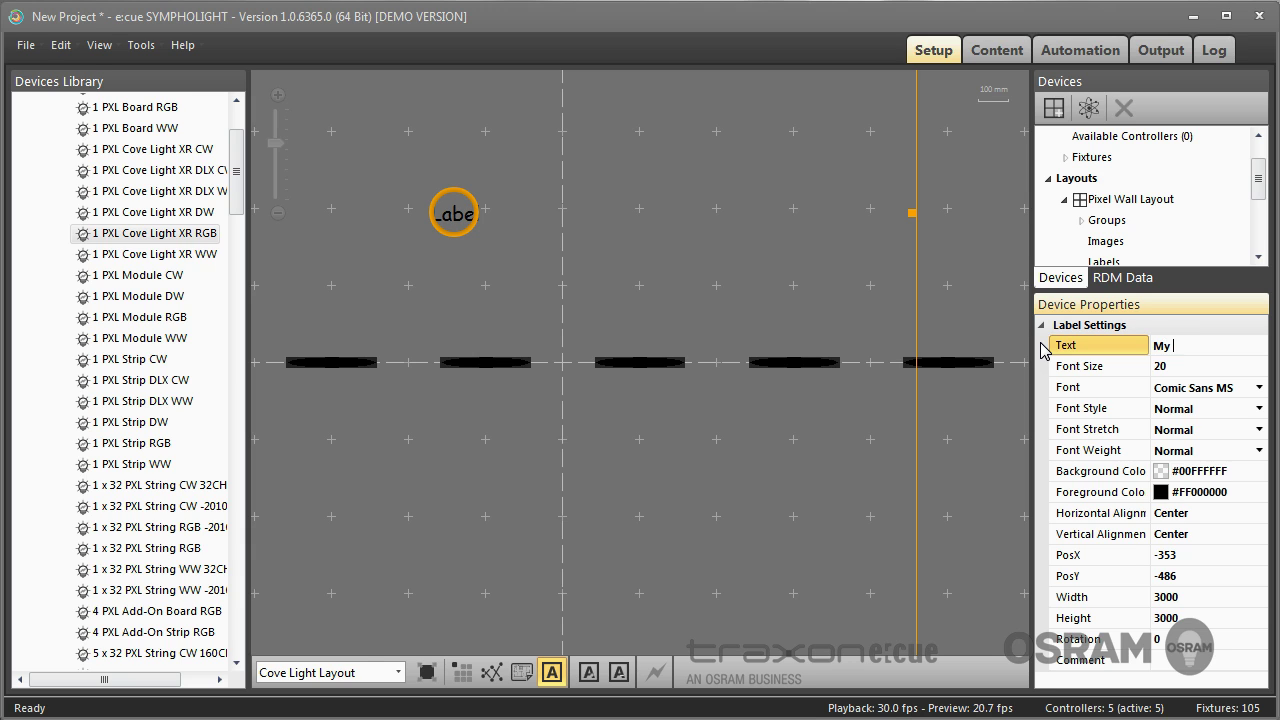
type("Context")
key("Return")
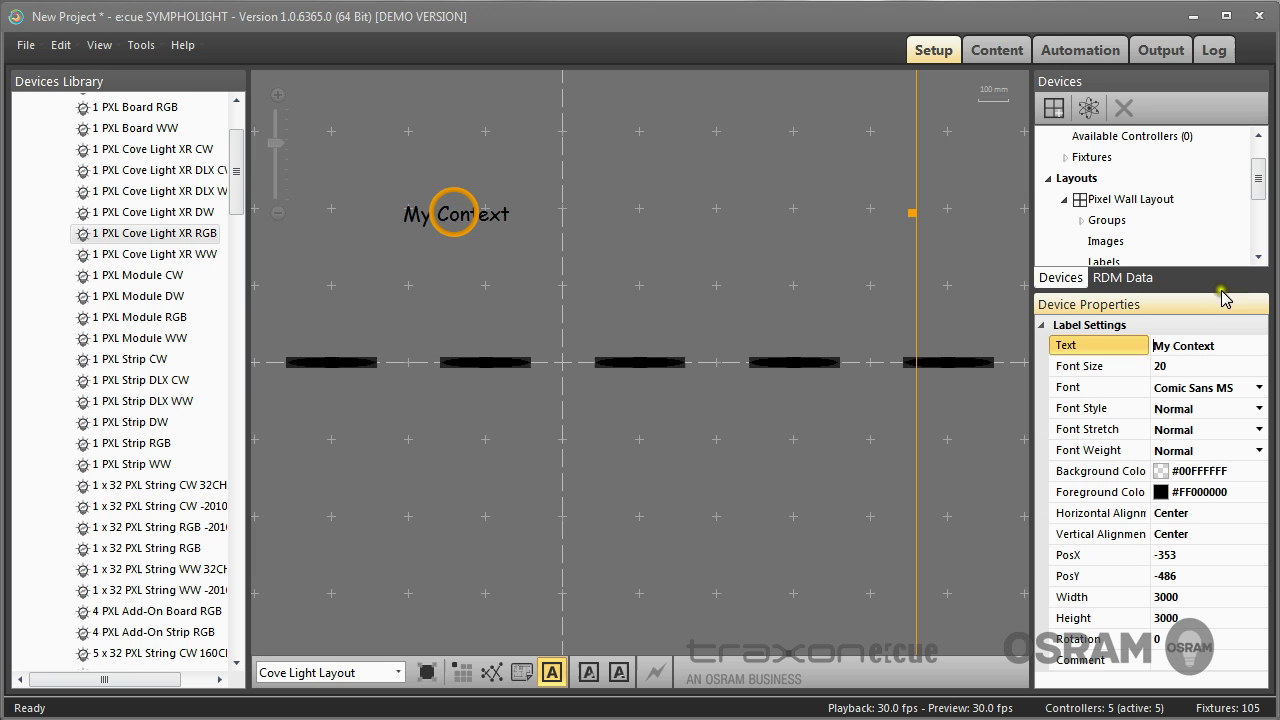
left_click(801, 362)
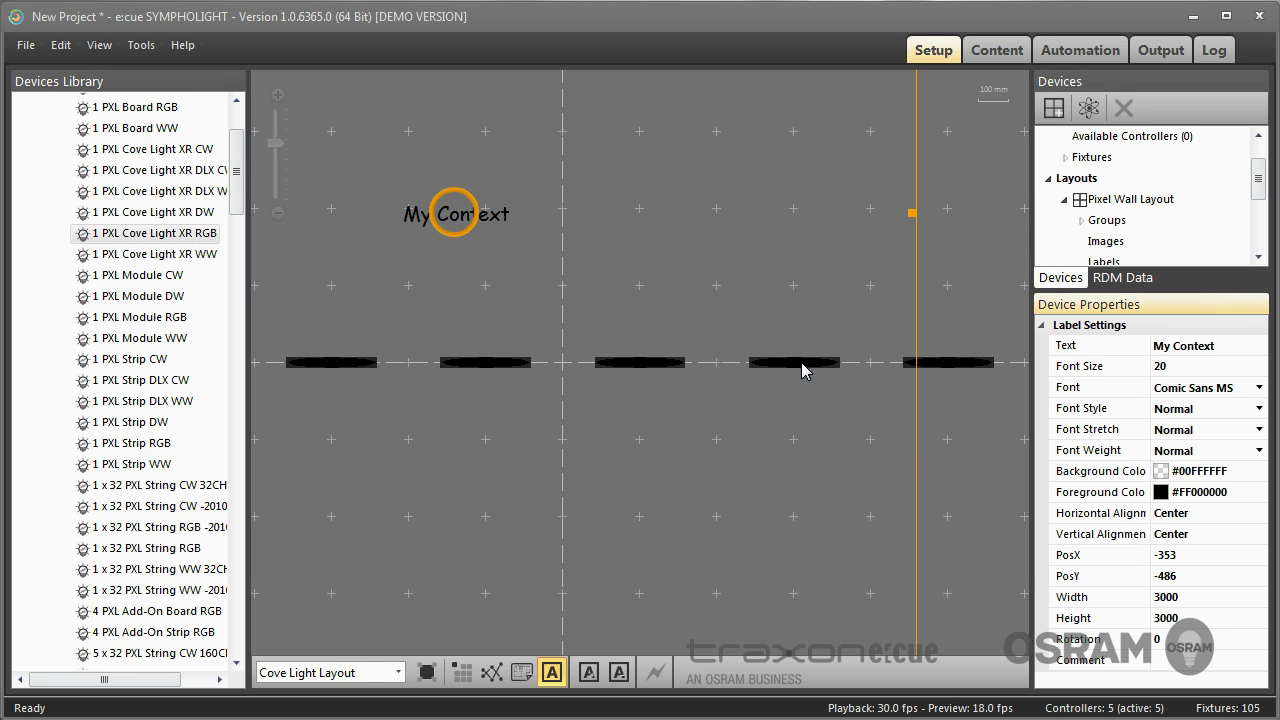
Expand the Cove Light Layout's groups and enlarge the Devices area to review the whole project tree.
left_click(1118, 225)
left_click(1113, 245)
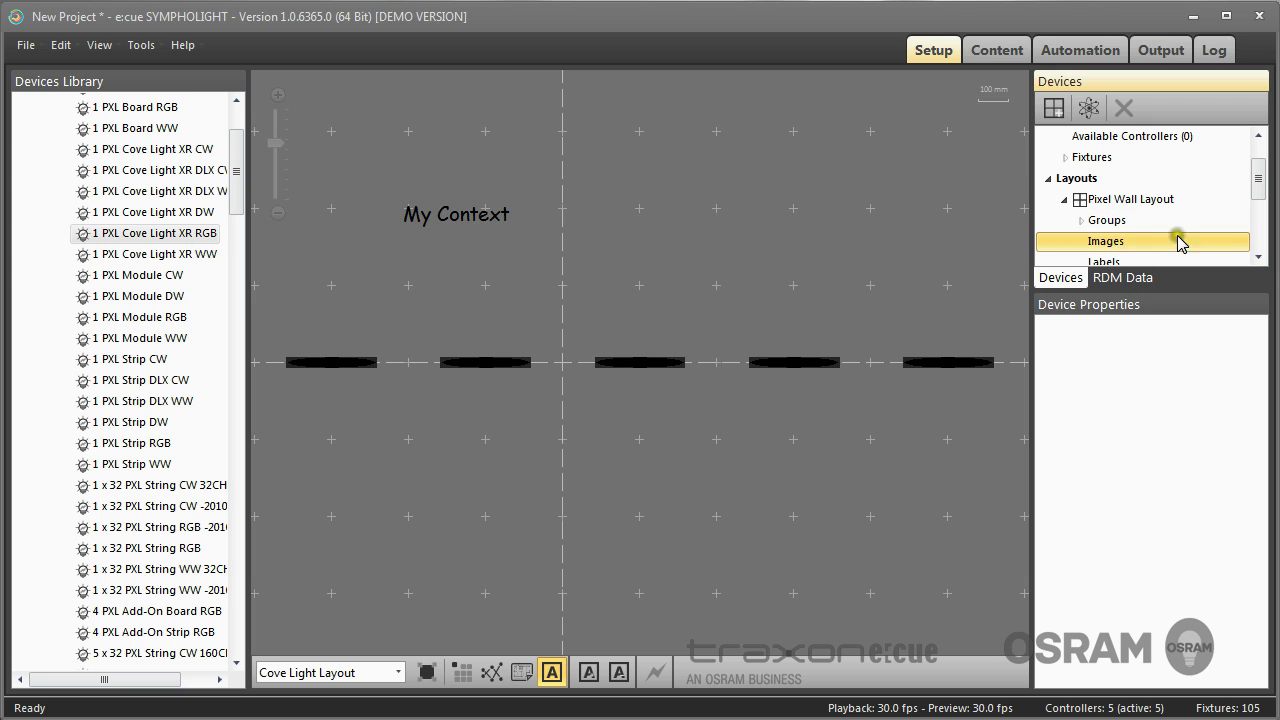
left_click(1258, 257)
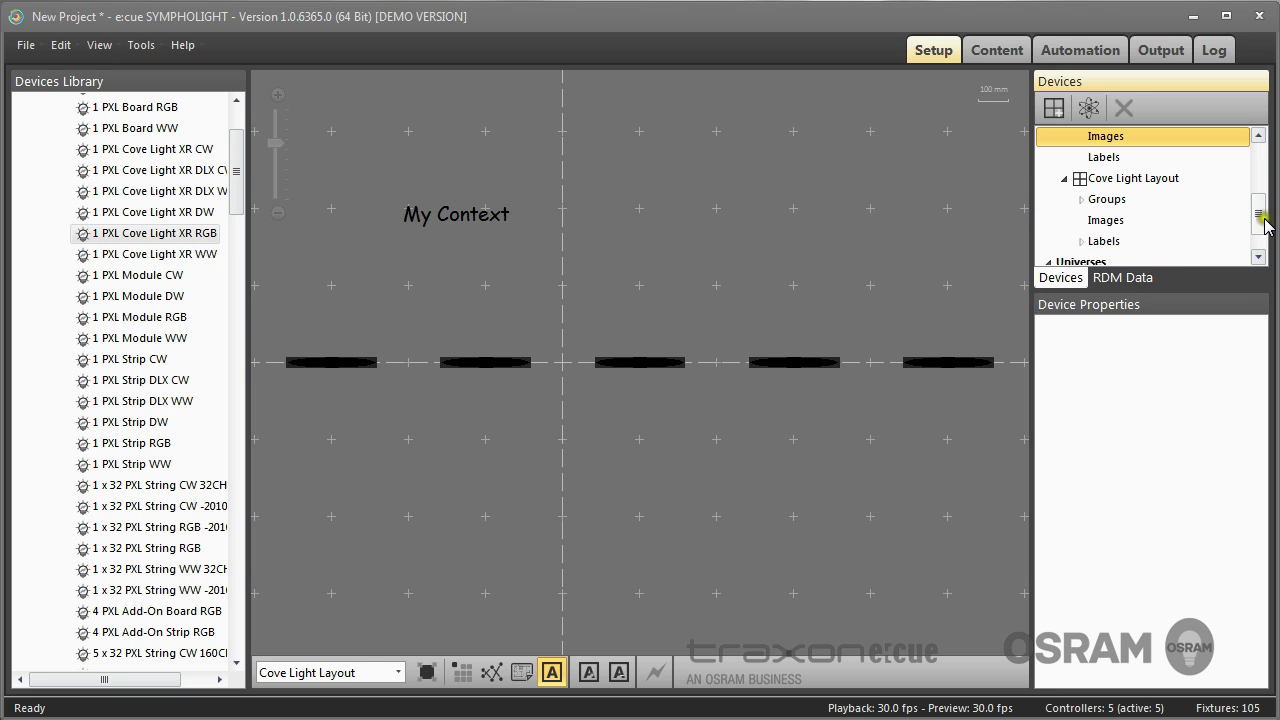
left_click(1079, 200)
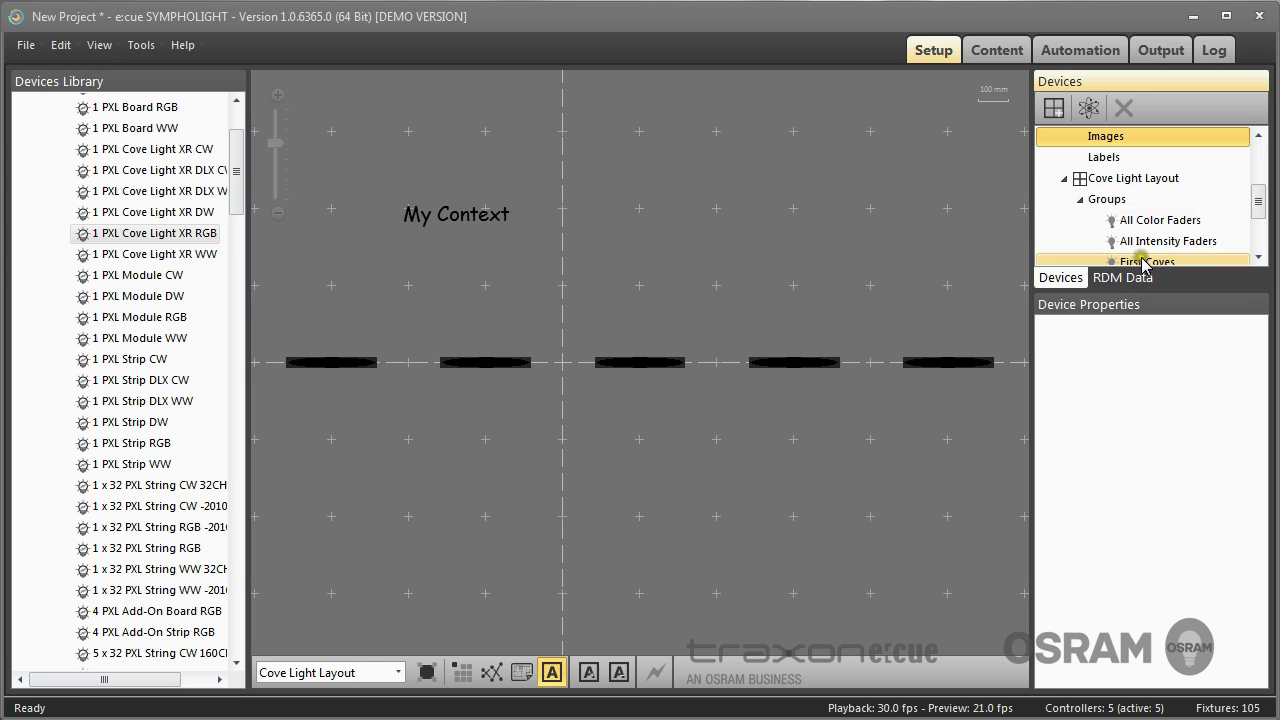
left_click_drag(1171, 289, 1187, 442)
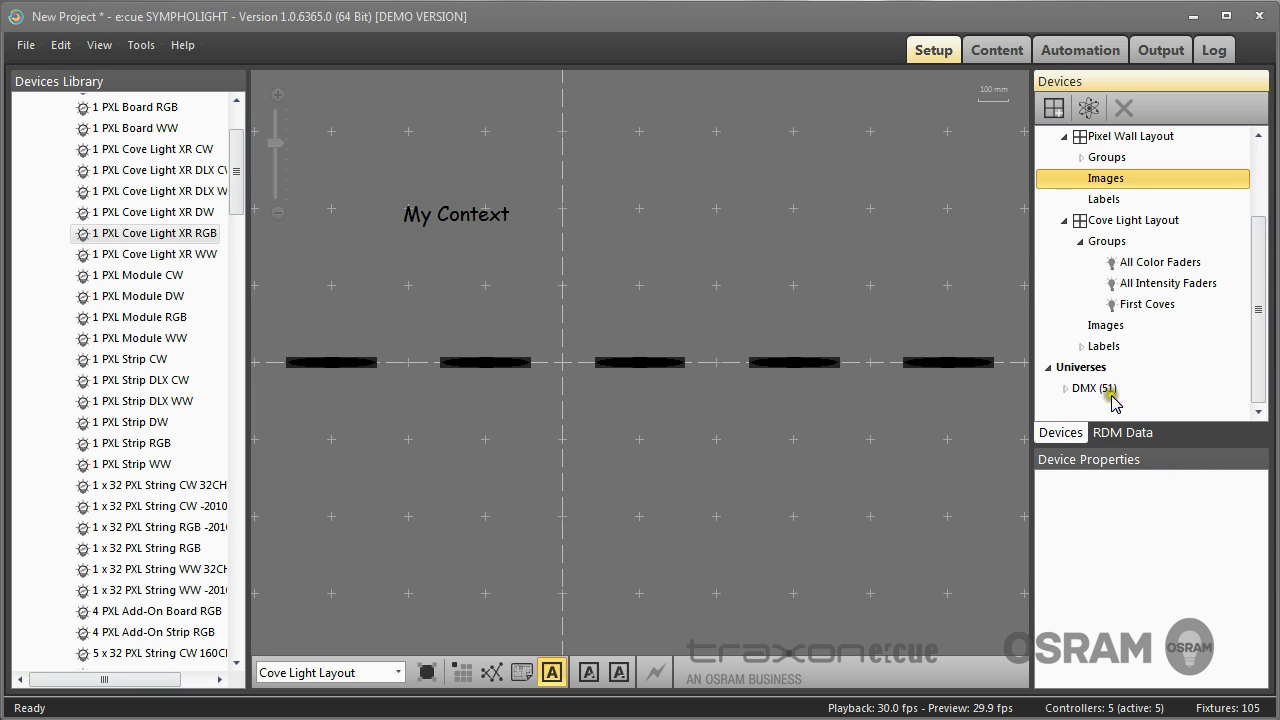
left_click_drag(1260, 272, 1268, 157)
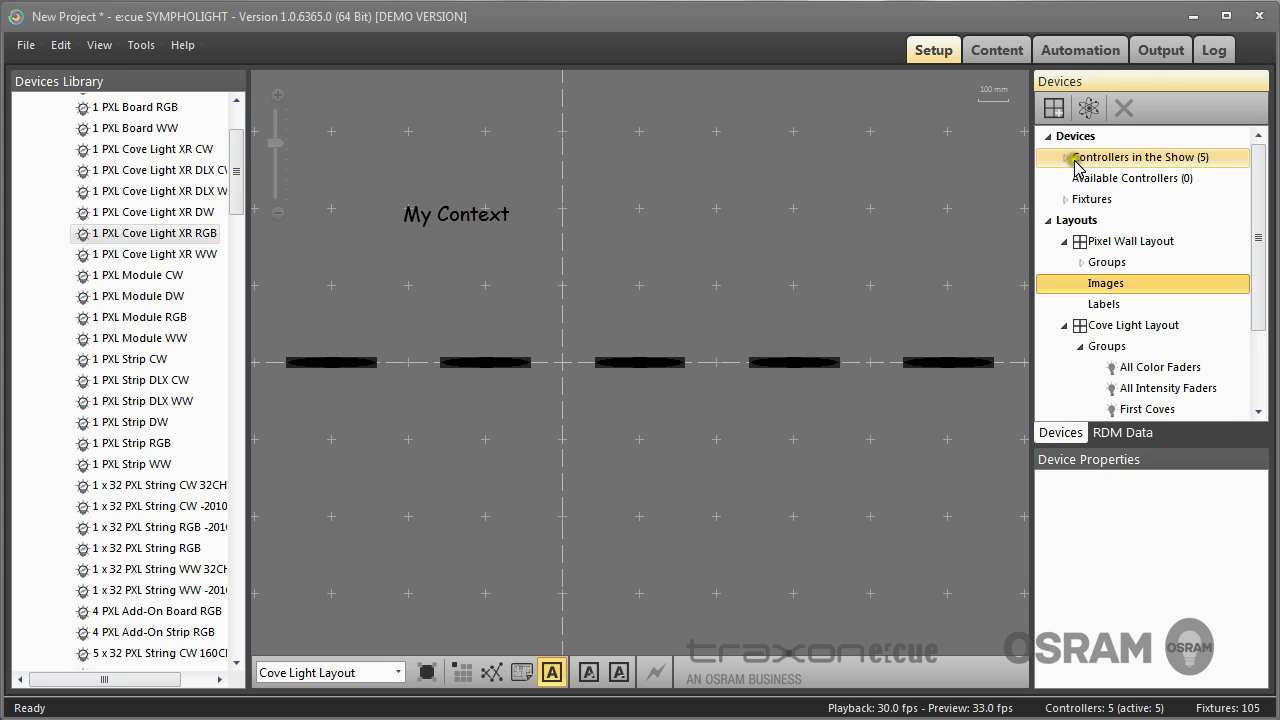
Select the Cove Light Layout's All Color Faders group and the First Coves group in turn to highlight their fixtures.
left_click(1147, 373)
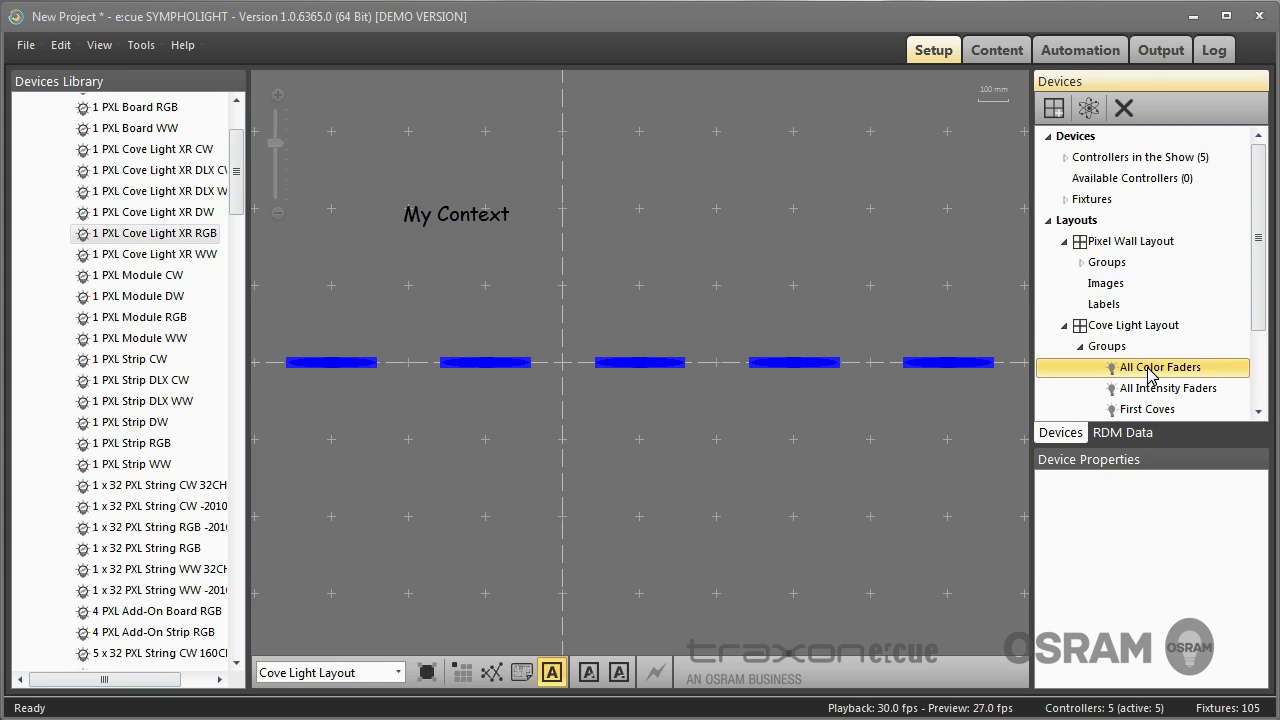
scroll(1155, 410, "down", 1)
left_click(1155, 410)
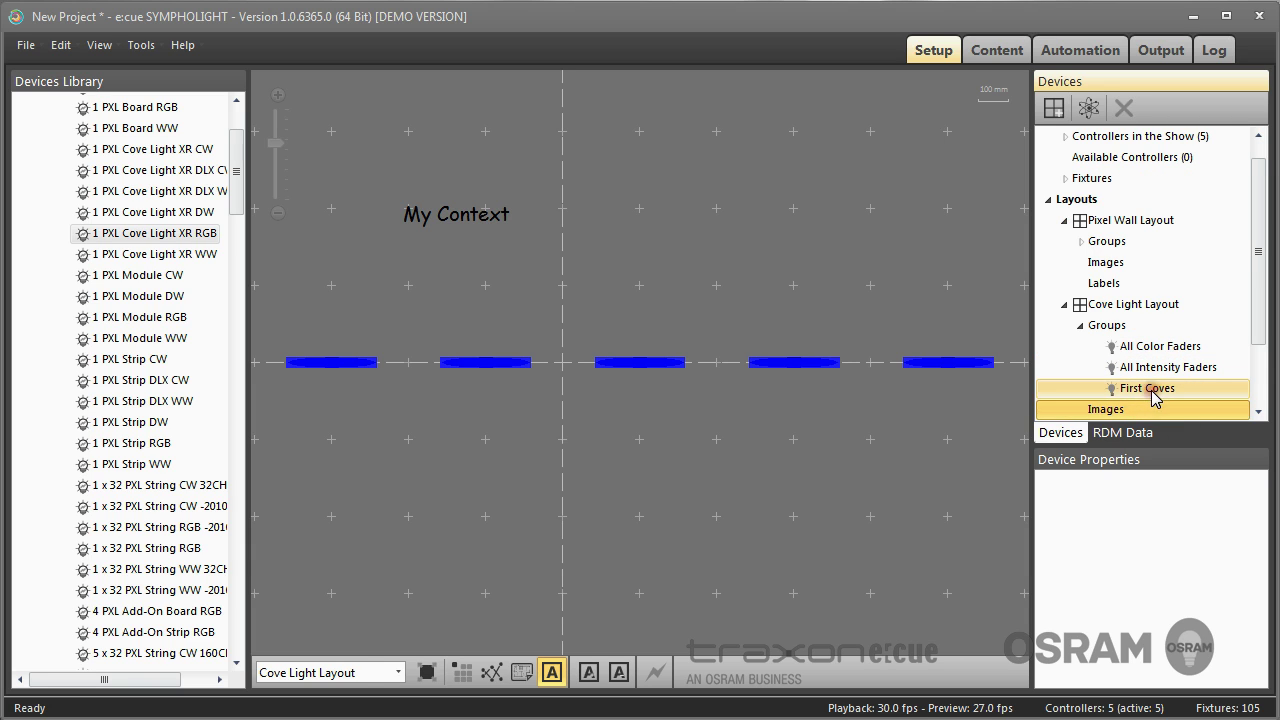
left_click(1157, 392)
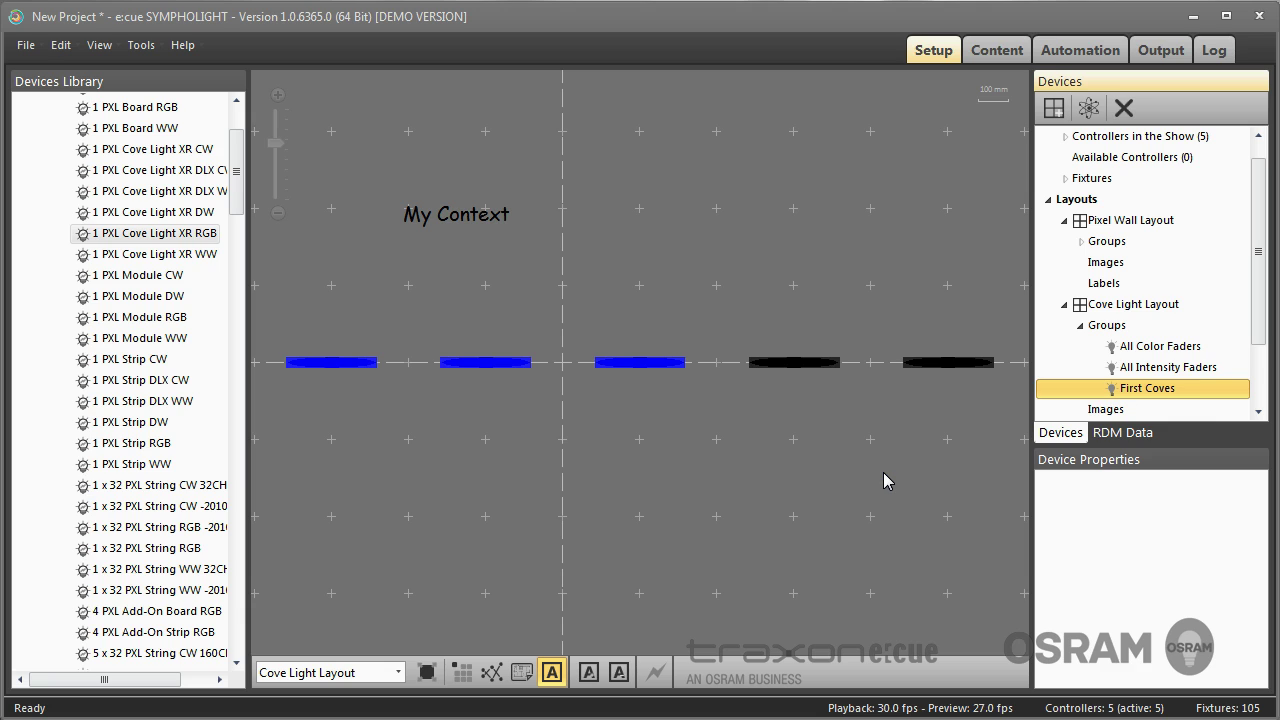